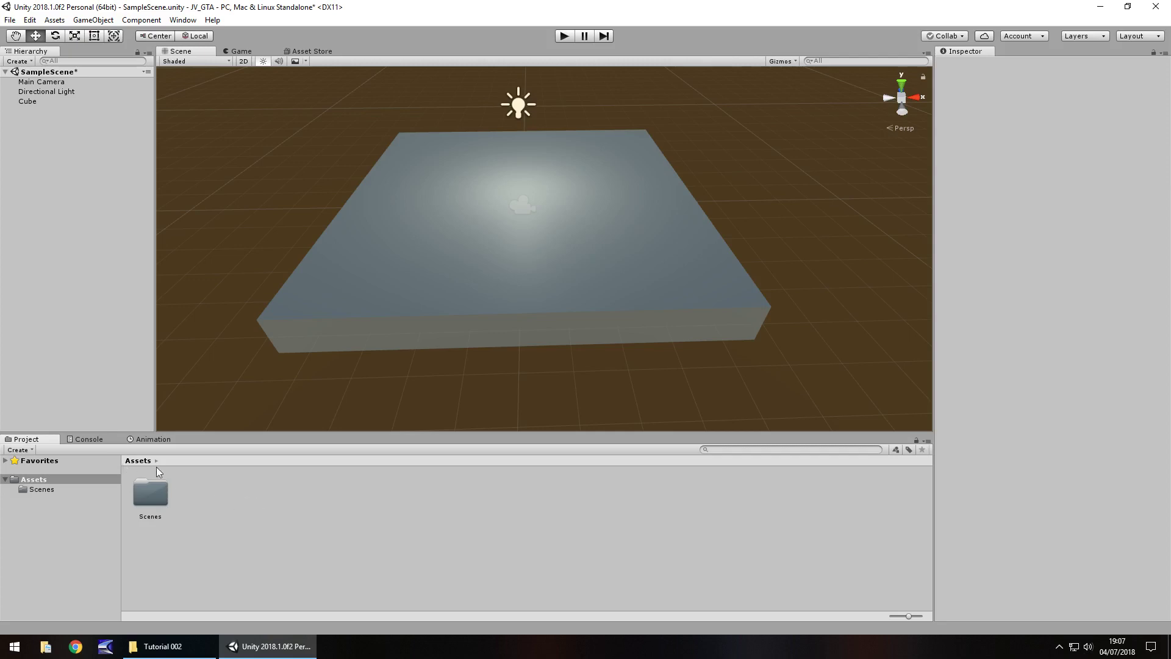
# Create a new folder named Textures in the Assets panel and open it.
pyautogui.rightClick(203, 499)
pyautogui.moveTo(258, 256)
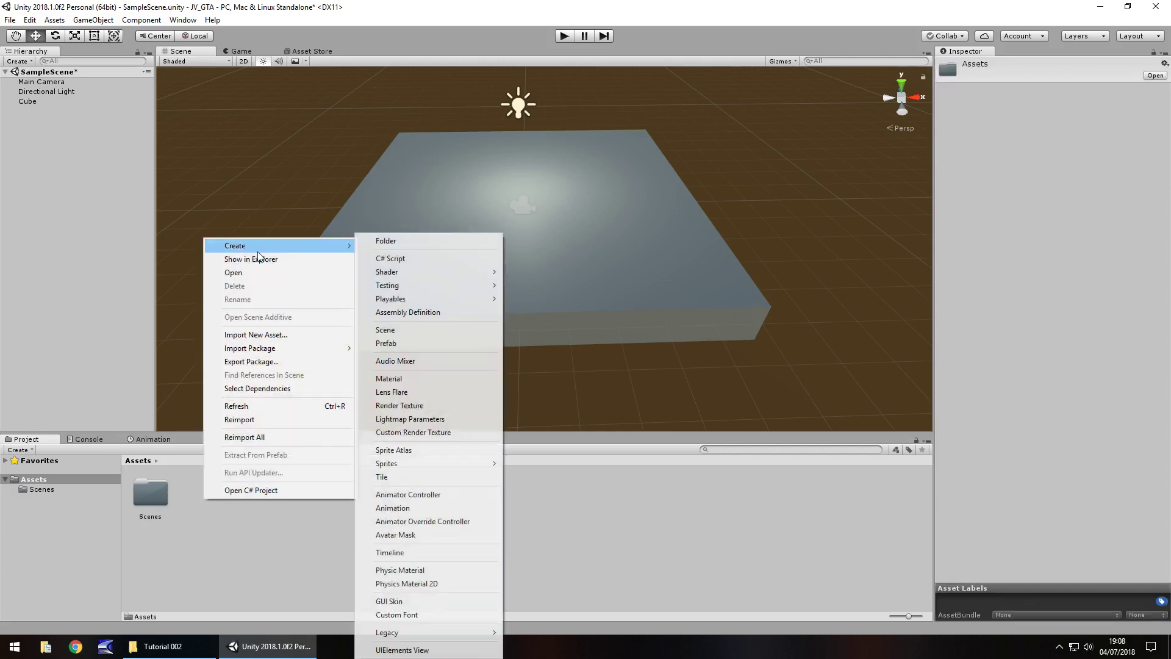
pyautogui.click(395, 240)
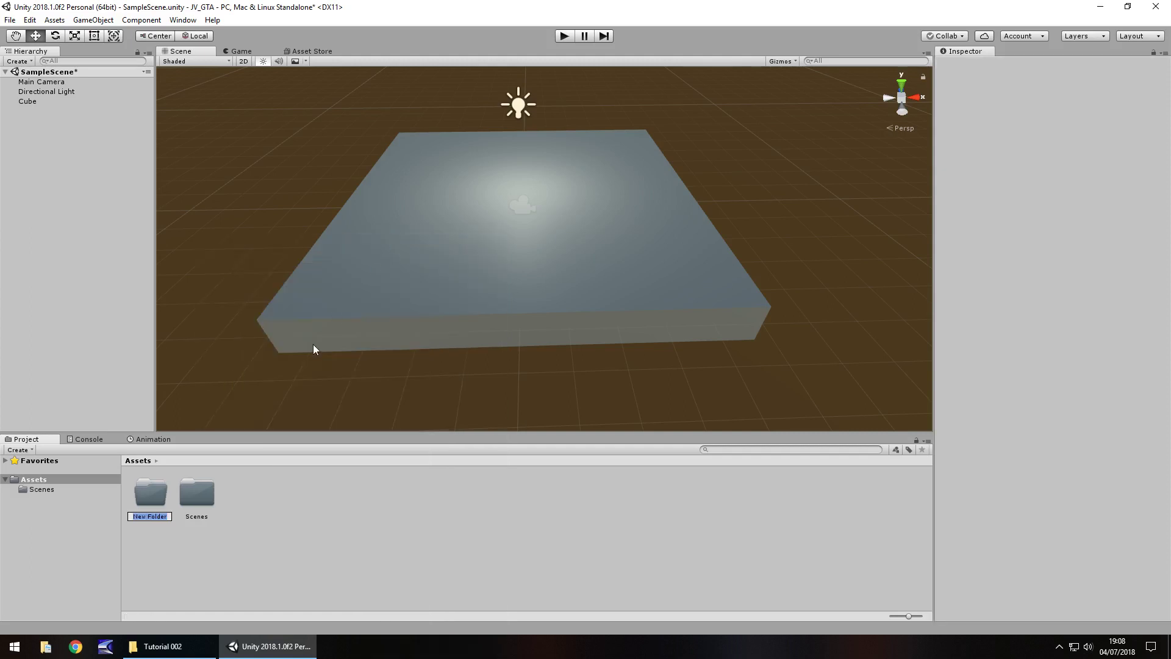
pyautogui.write('Textures')
pyautogui.press('Return')
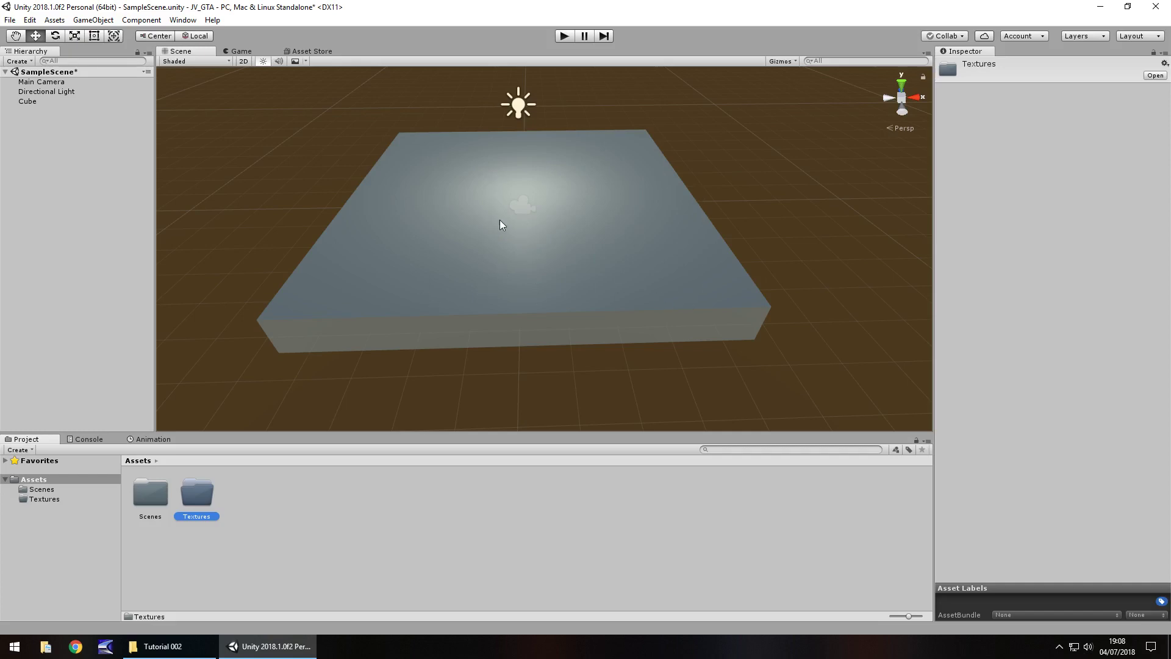
pyautogui.doubleClick(199, 495)
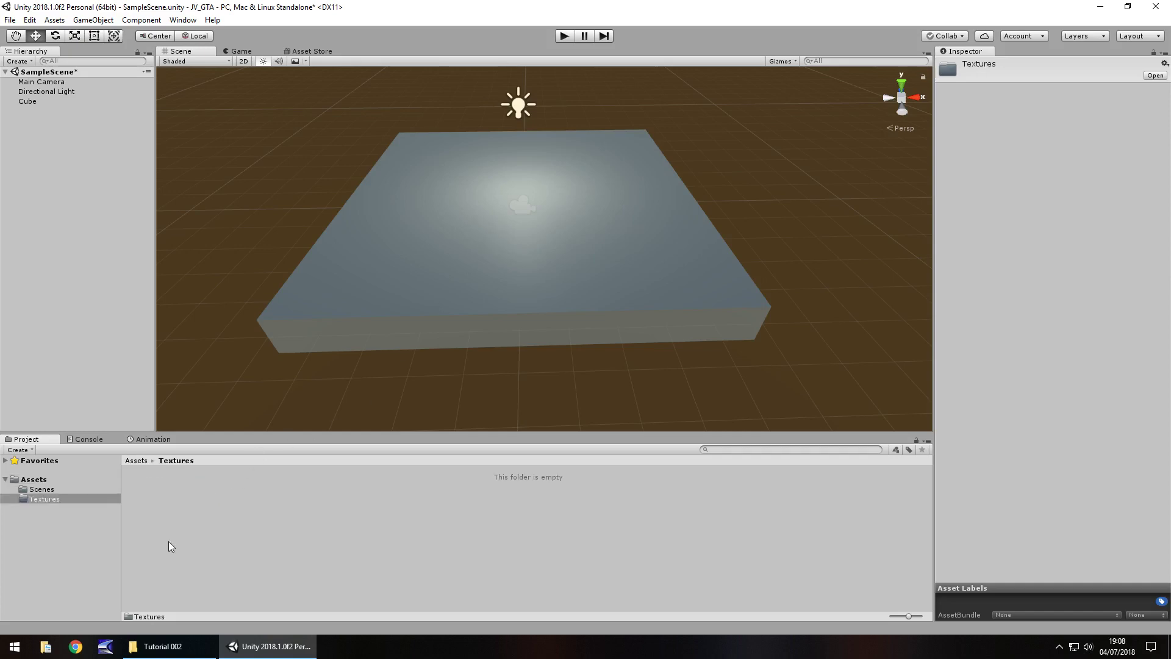
# Drag the Asphalt001 and Sidewalk001 images from the Tutorial 002 folder into Textures.
pyautogui.click(164, 646)
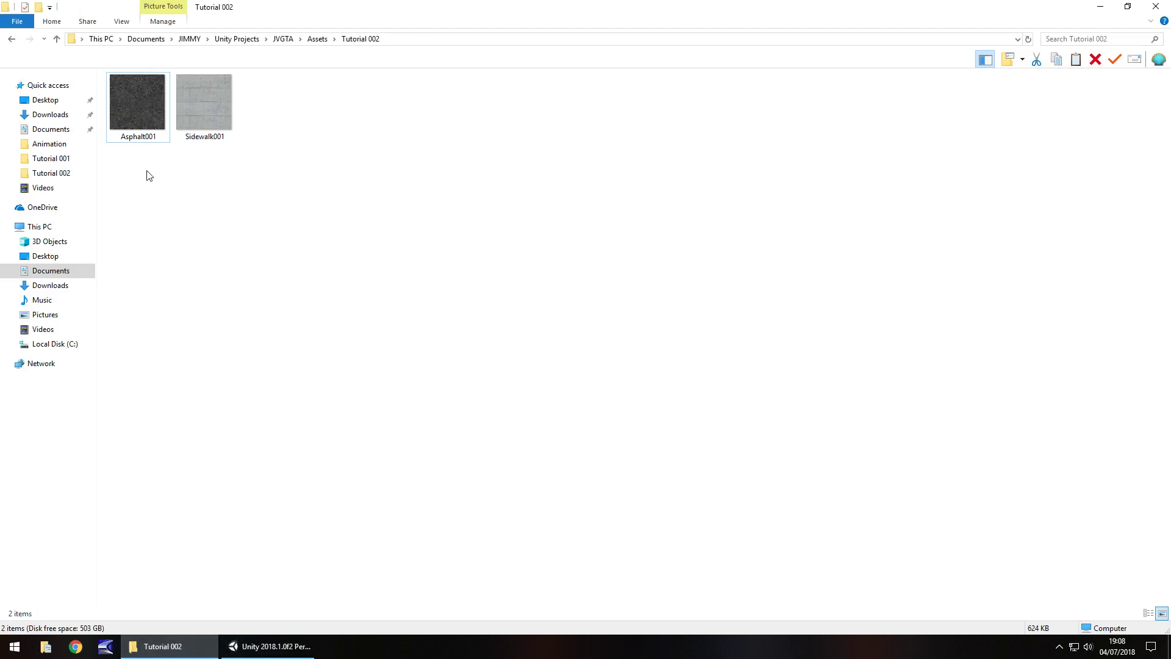
pyautogui.moveTo(144, 175); pyautogui.dragTo(171, 499)
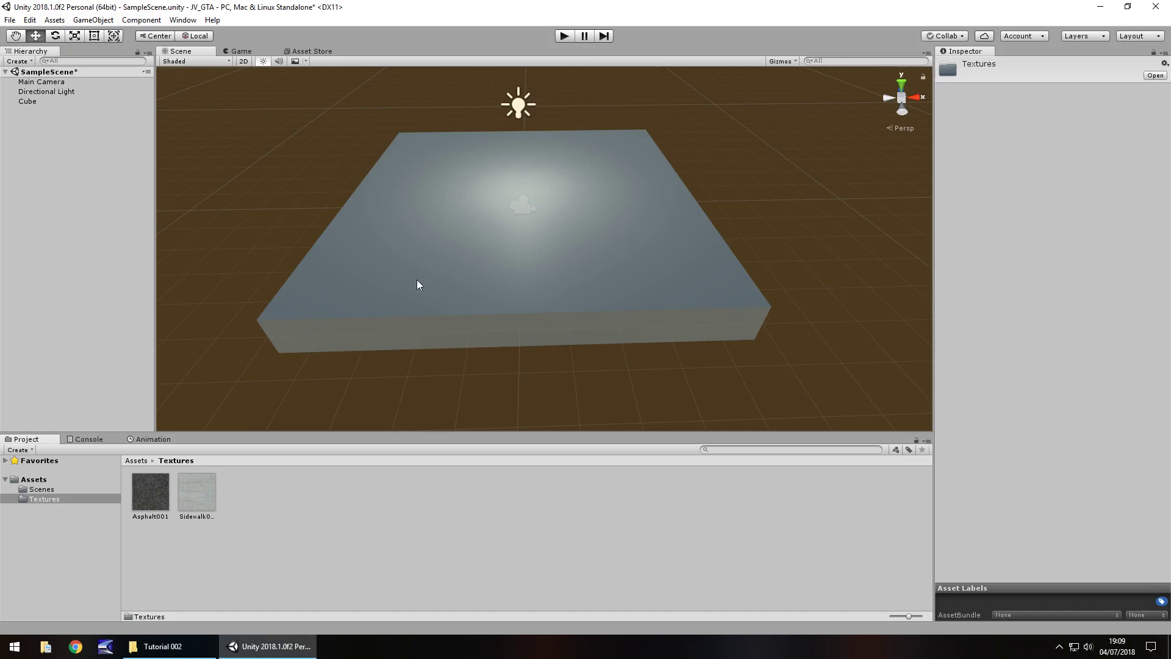
# Keep Asphalt001's Texture Type at Default and drop the texture onto the slab cube.
pyautogui.click(150, 493)
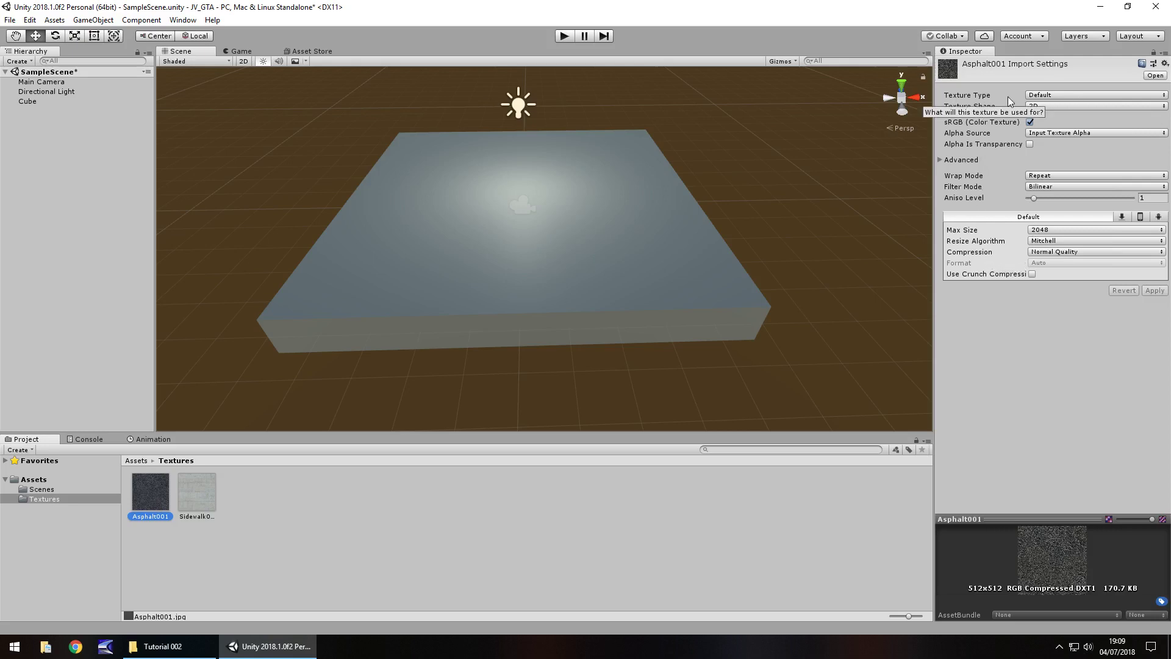
pyautogui.click(1059, 95)
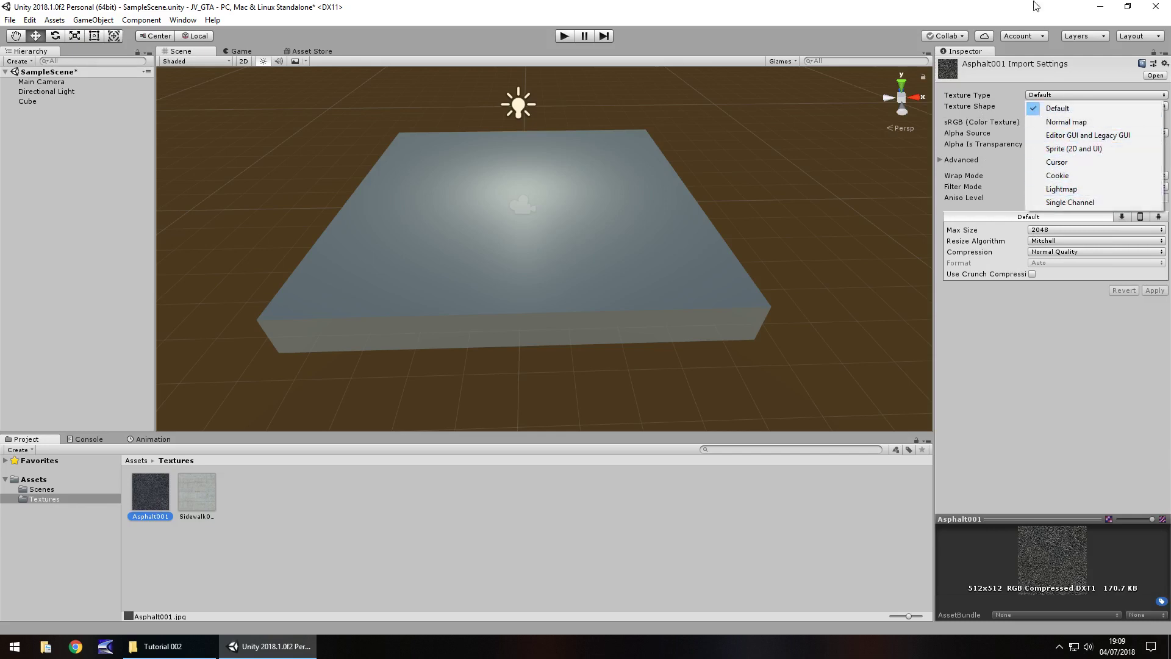
pyautogui.click(1060, 108)
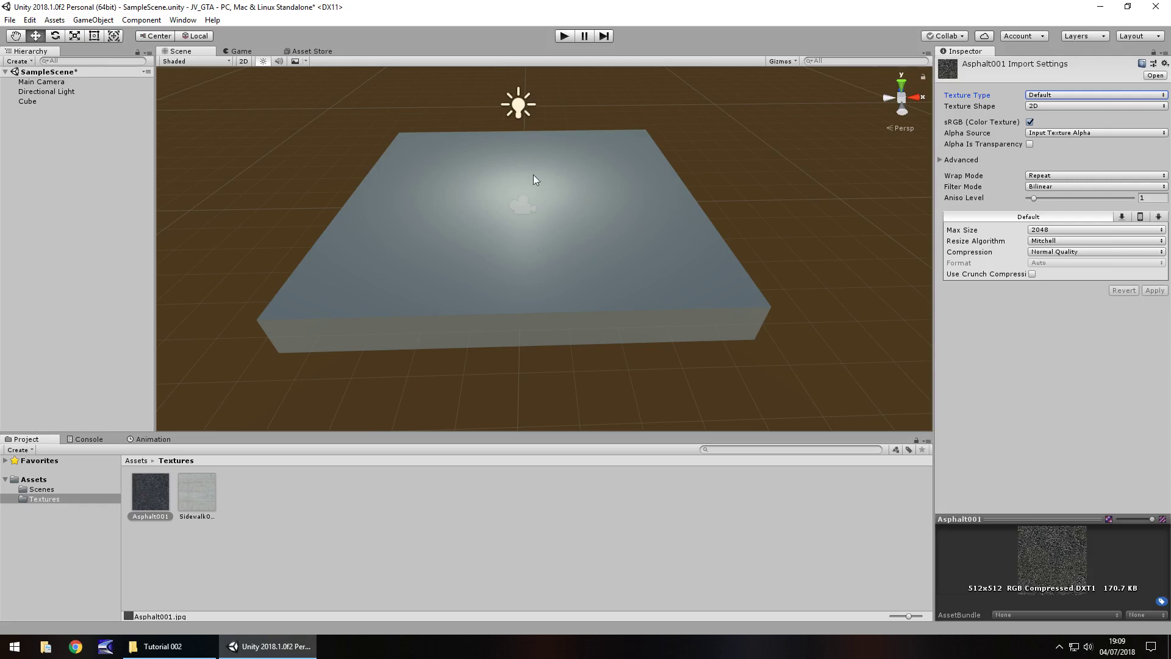
pyautogui.moveTo(141, 500); pyautogui.dragTo(475, 242)
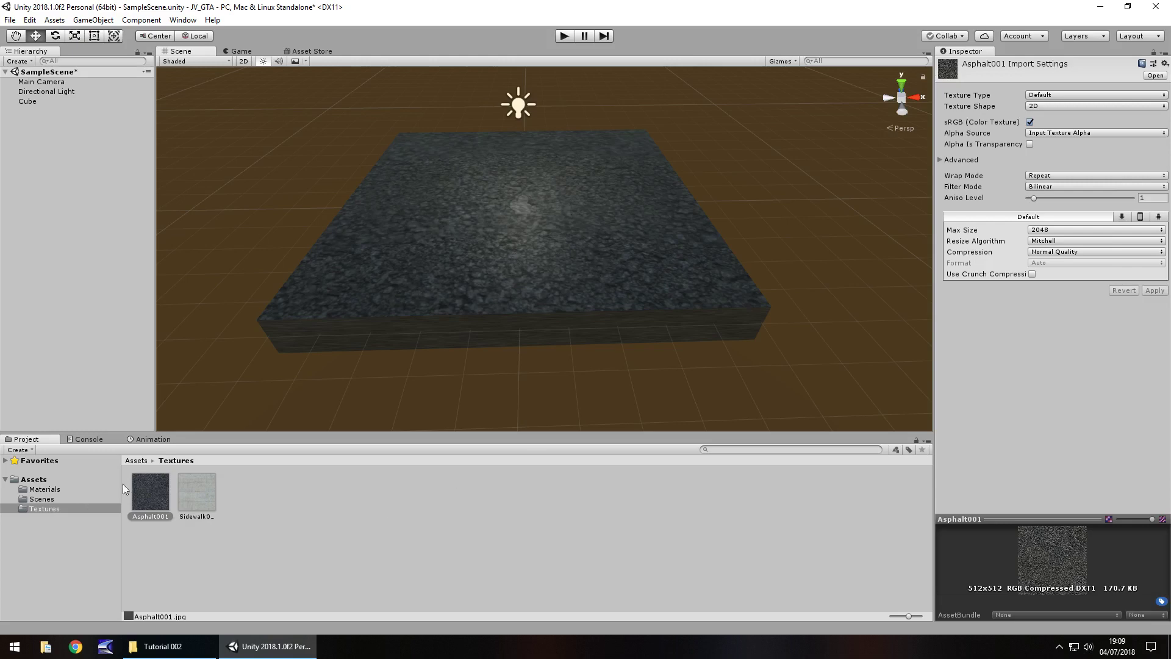
# Select the Asphalt001 material in Materials to view its Standard-shader settings.
pyautogui.click(39, 491)
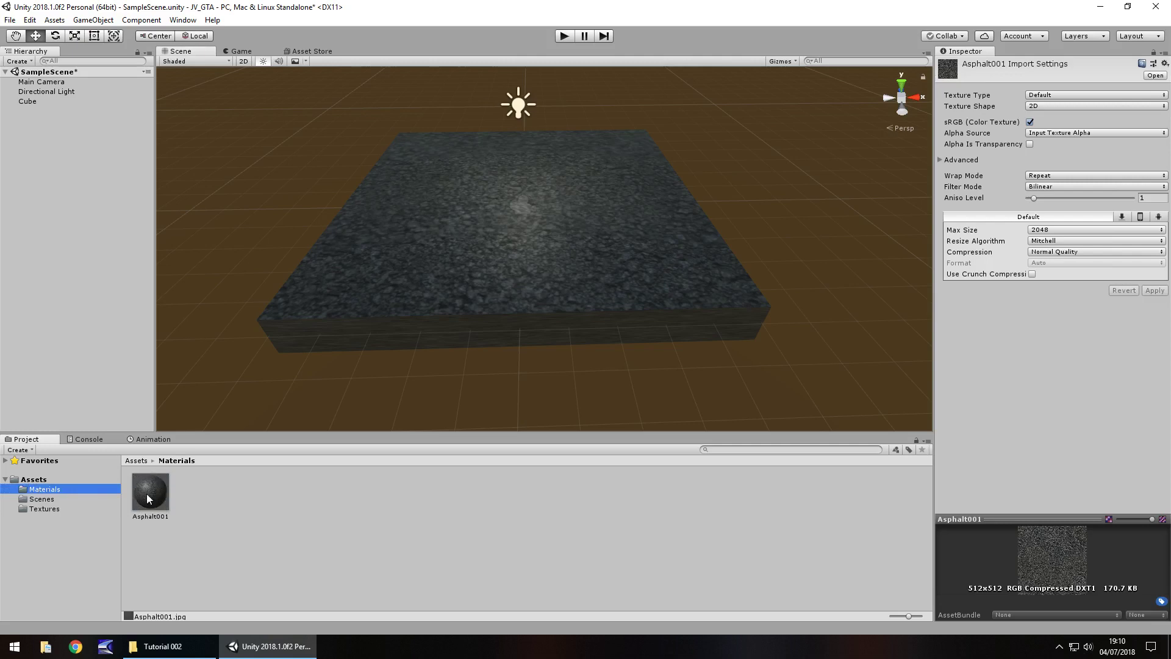
pyautogui.click(153, 497)
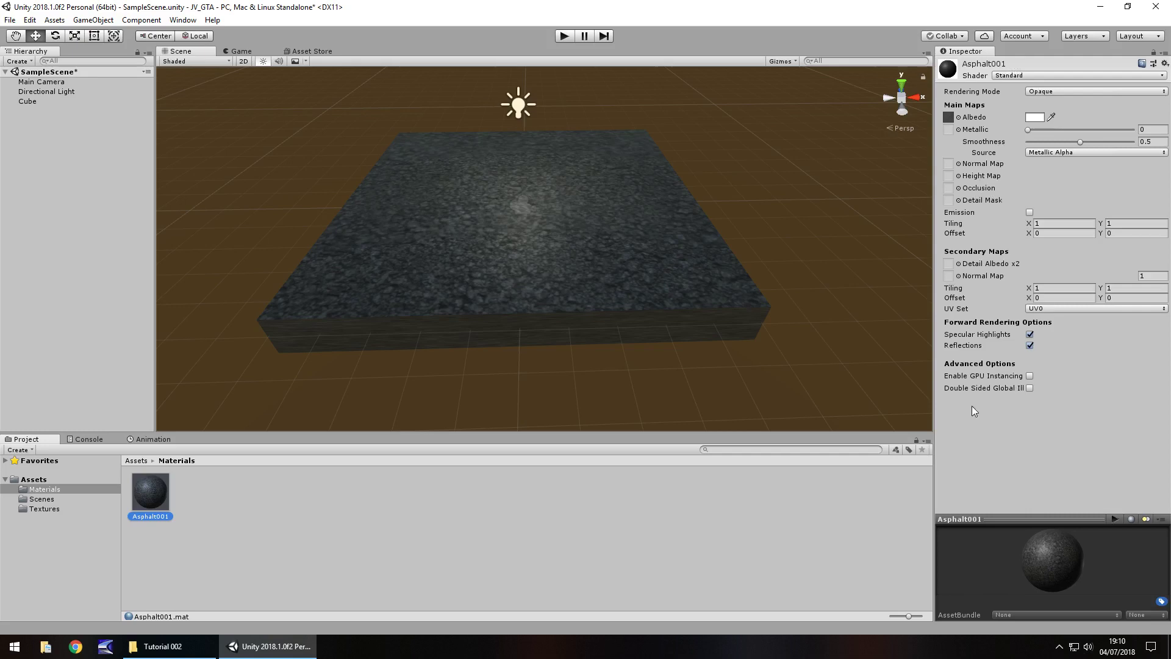
pyautogui.click(1164, 54)
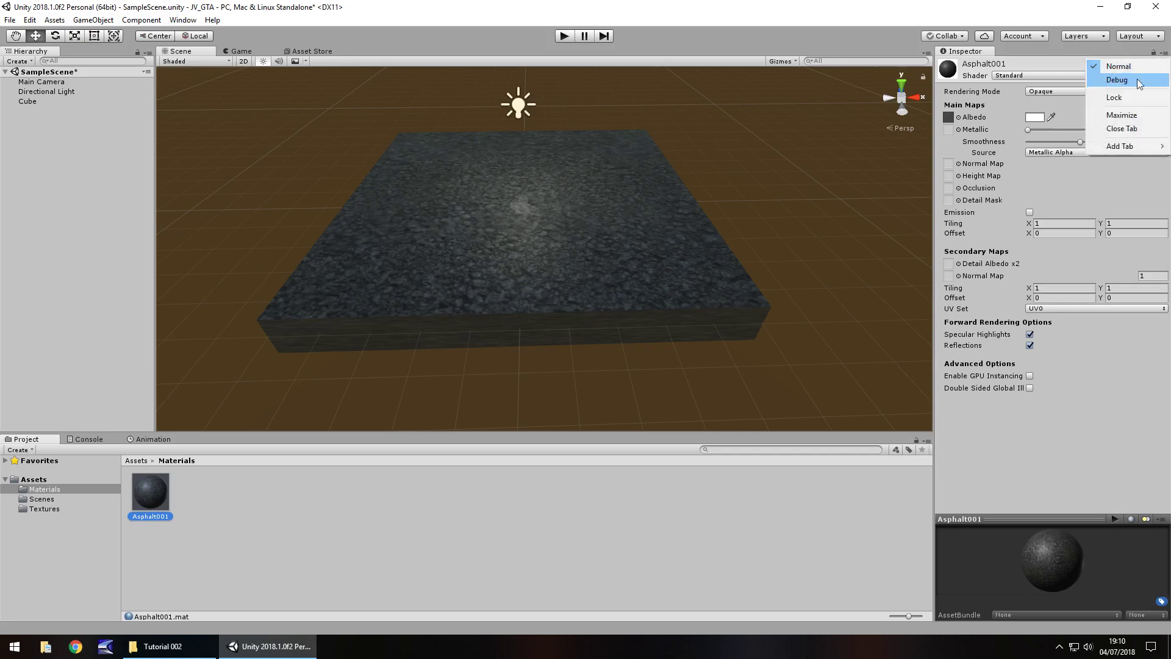
pyautogui.click(917, 26)
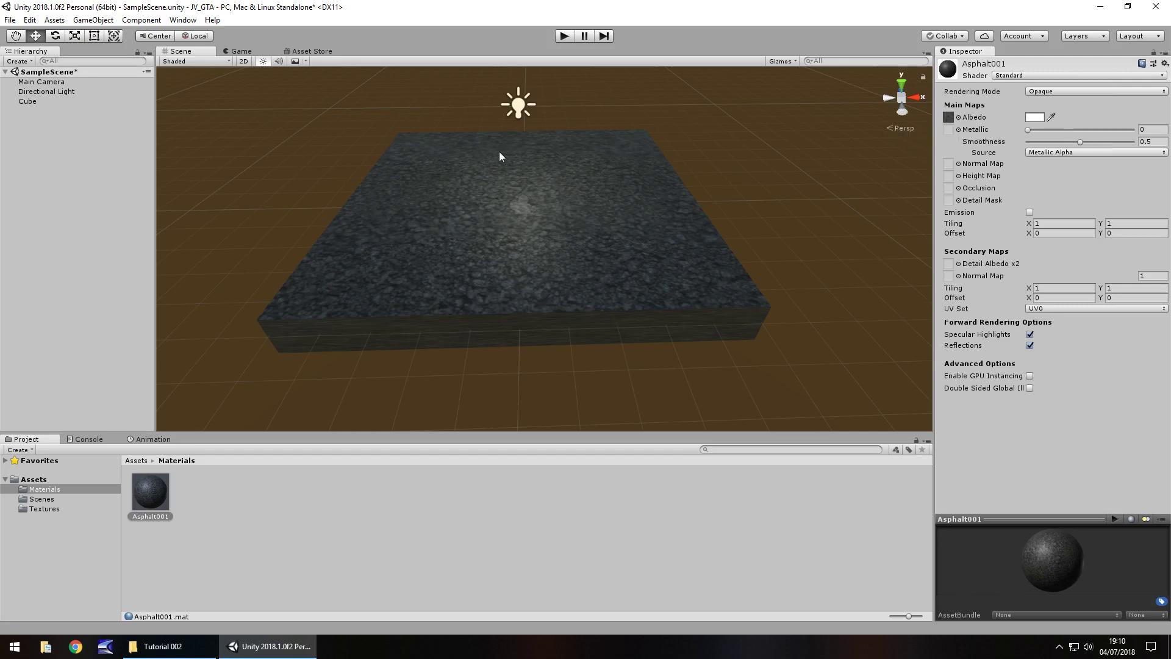
pyautogui.click(958, 118)
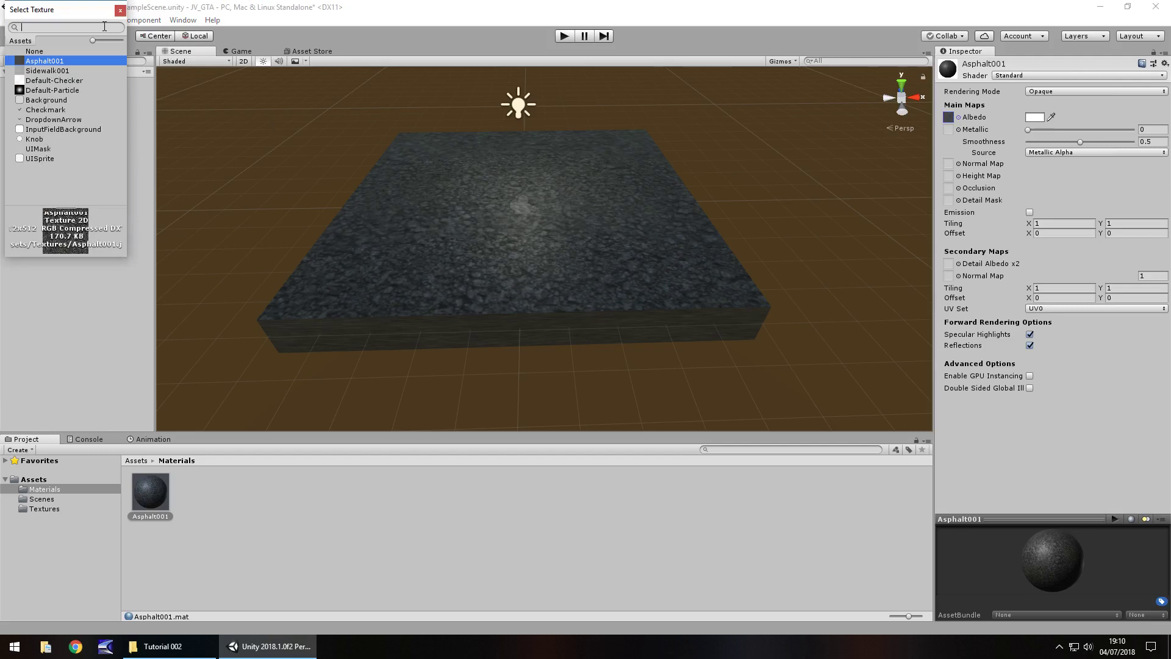
pyautogui.click(120, 10)
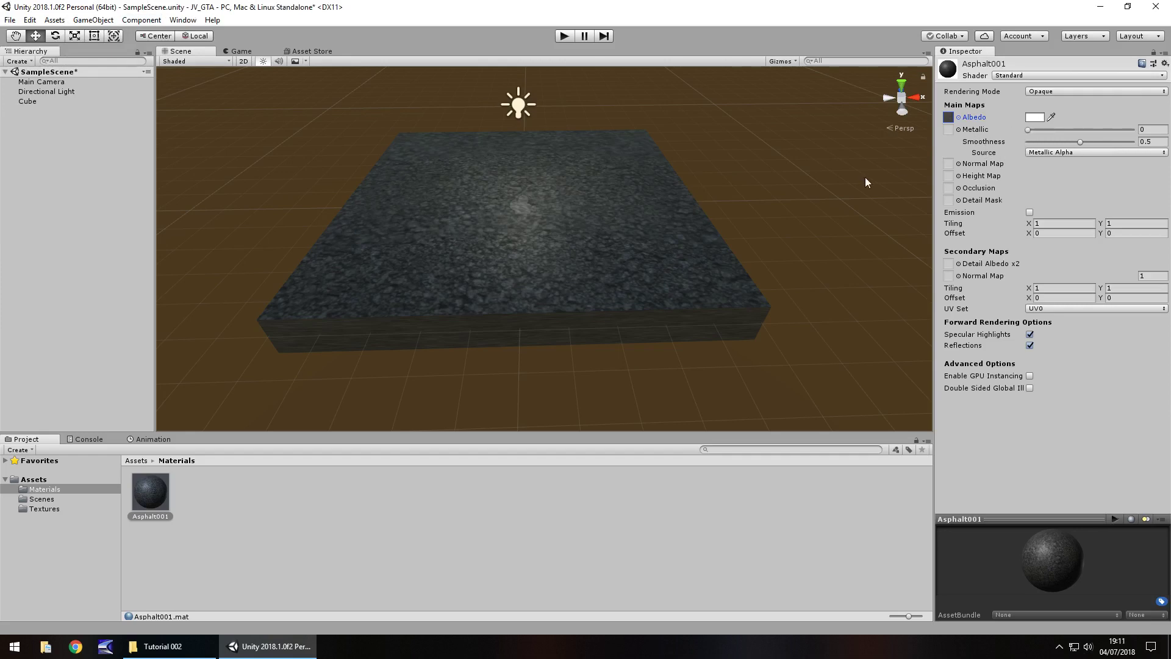
pyautogui.moveTo(1029, 129); pyautogui.dragTo(1141, 129)
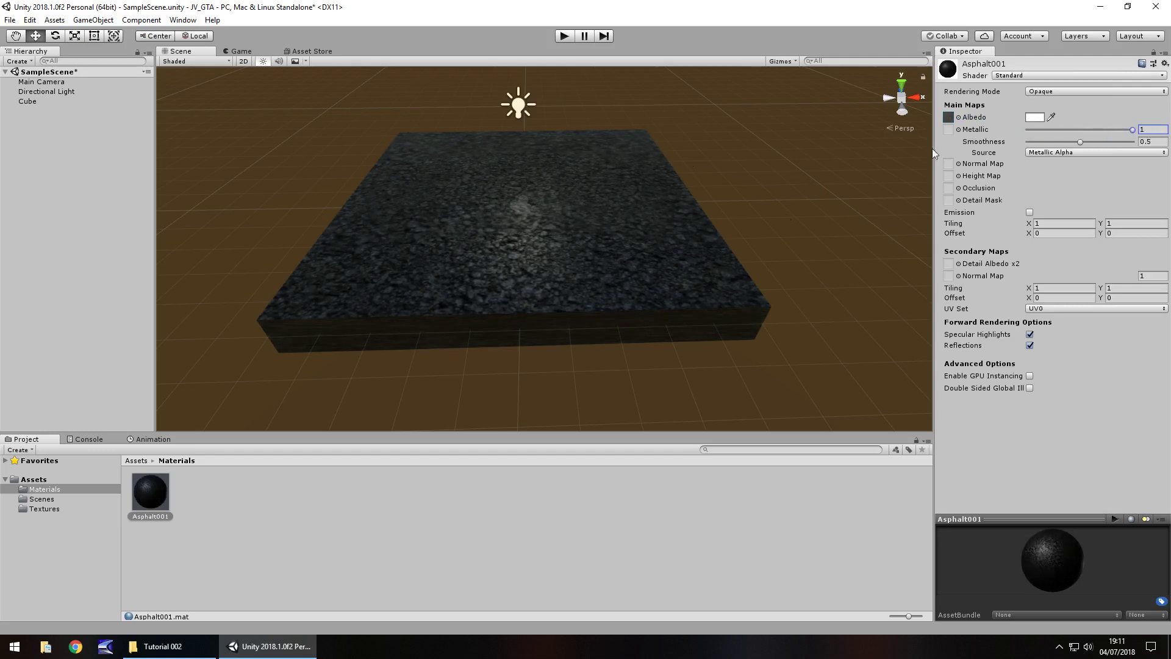
pyautogui.moveTo(1136, 133); pyautogui.dragTo(1161, 138)
pyautogui.moveTo(1081, 142); pyautogui.dragTo(1019, 139)
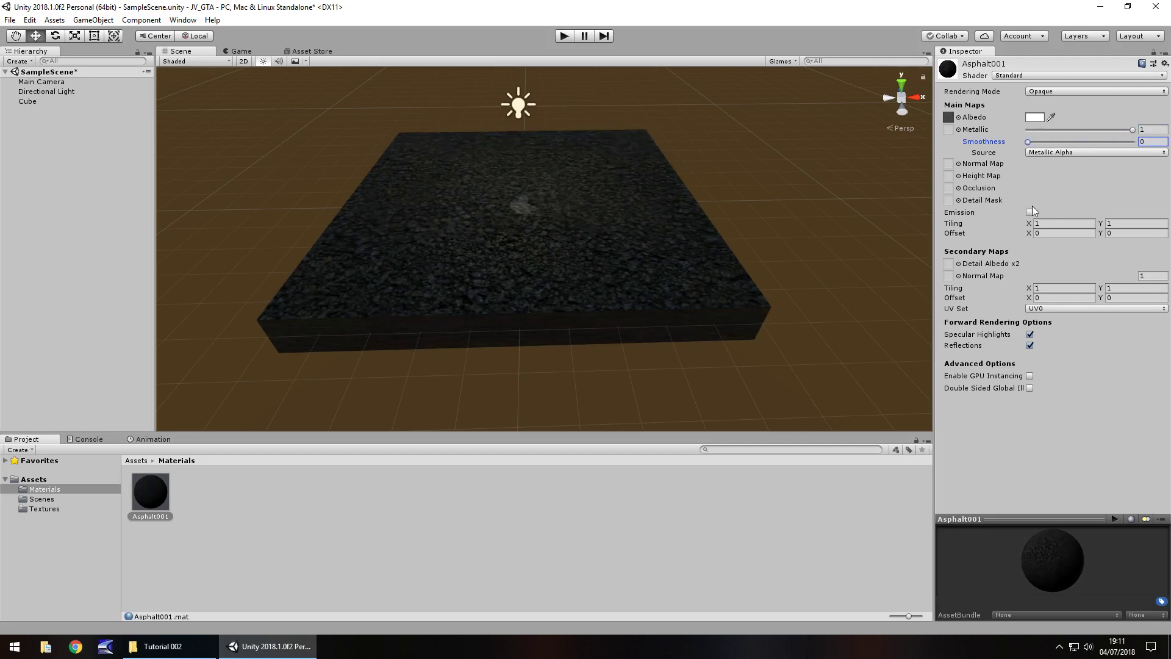
pyautogui.hotkey('ctrl', 'z')
pyautogui.hotkey('ctrl', 'z')
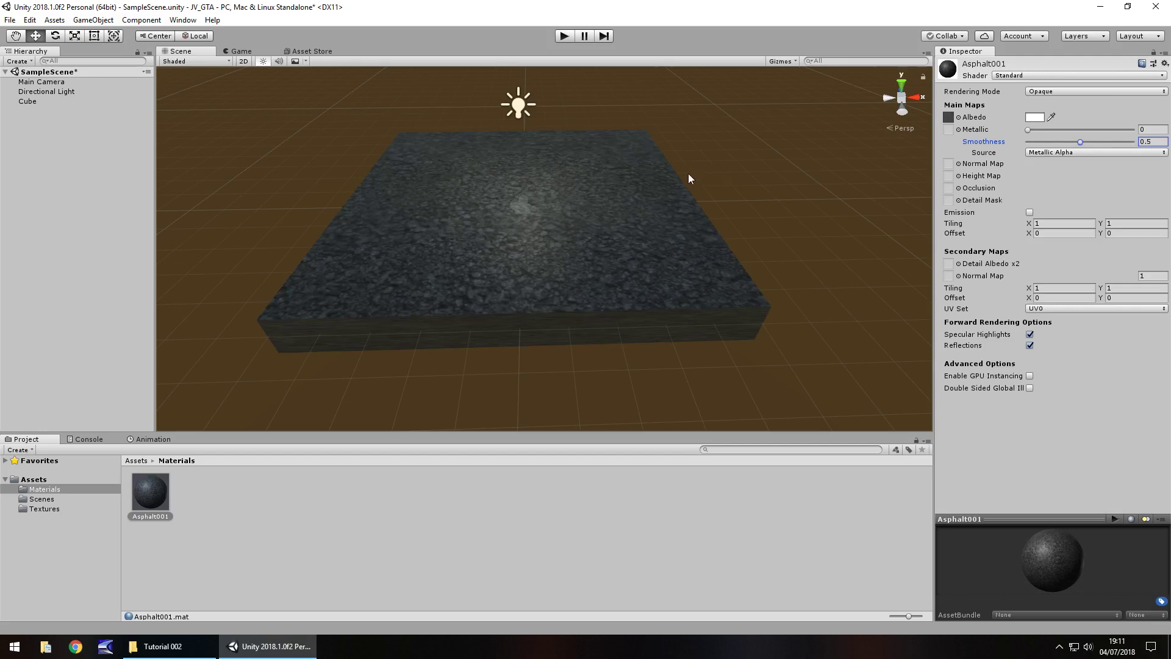
pyautogui.click(1066, 152)
pyautogui.click(1067, 179)
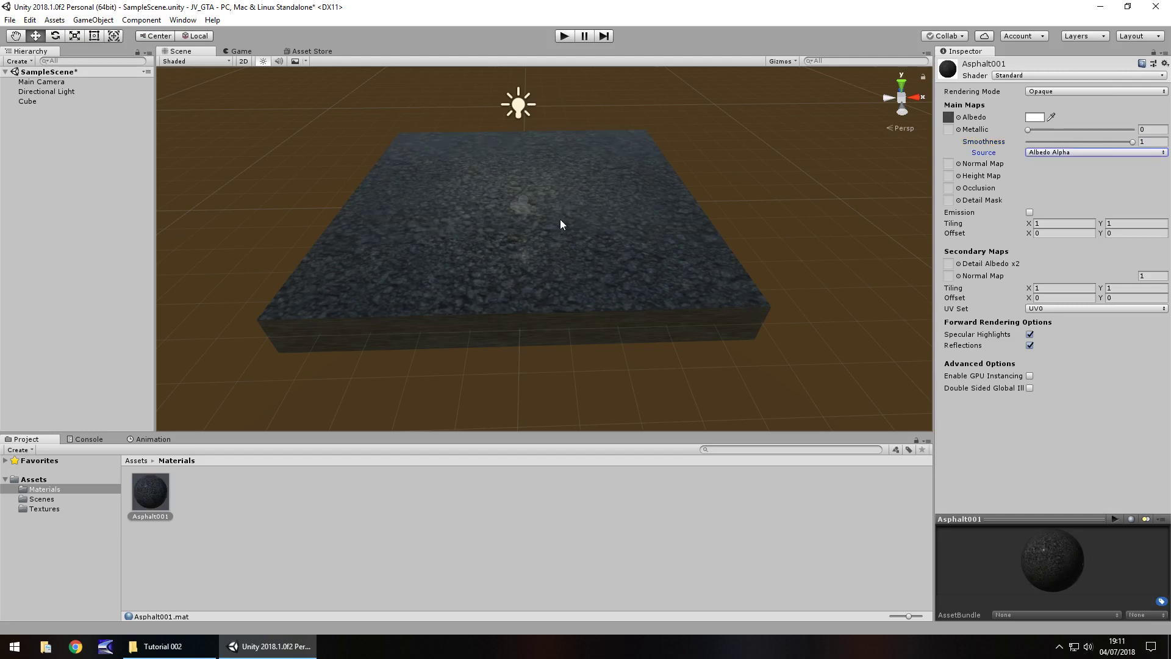
pyautogui.click(1041, 152)
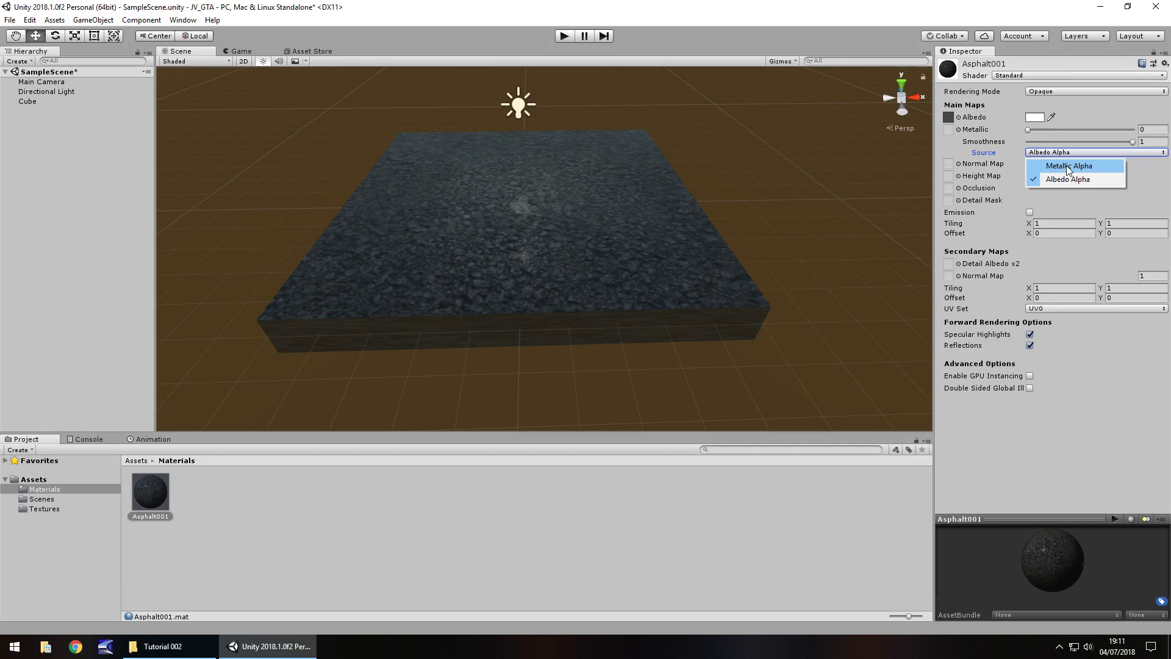
pyautogui.click(1069, 166)
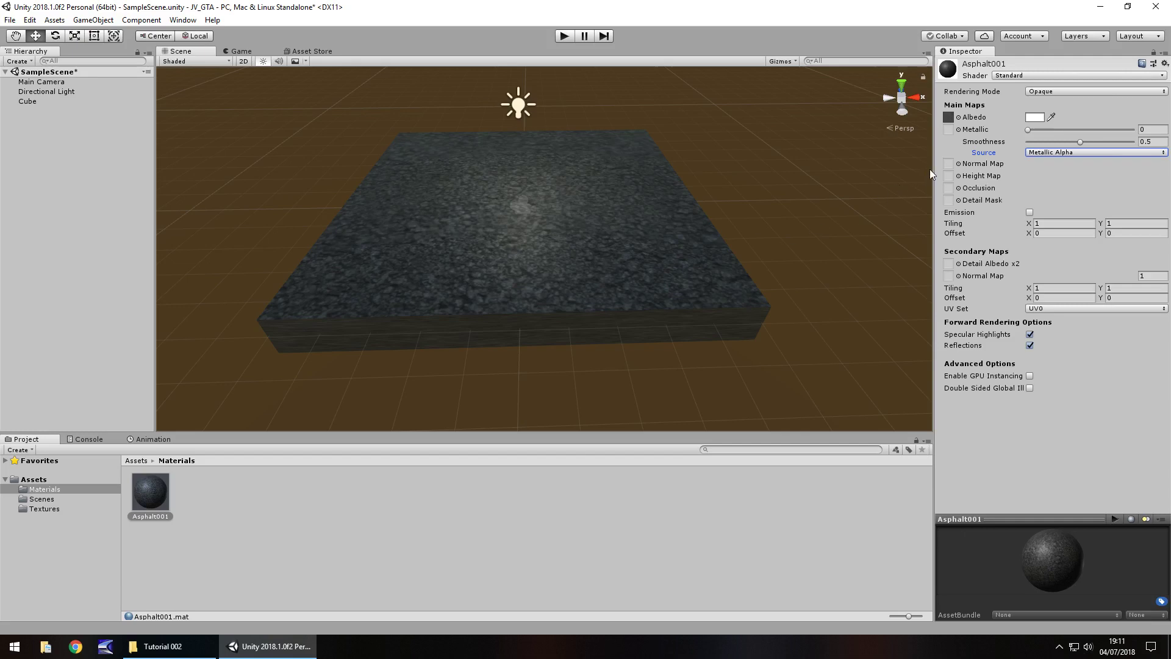
# Rename the Asphalt002 texture copy in Textures to Asphalt001_N.
pyautogui.click(43, 508)
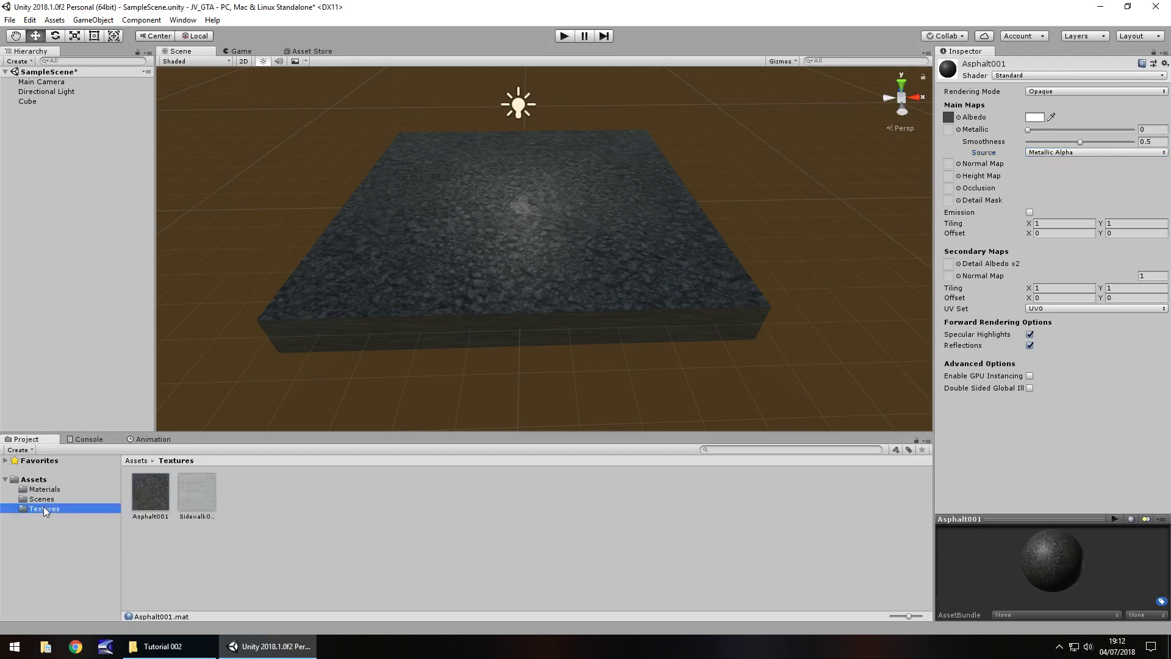
pyautogui.click(152, 497)
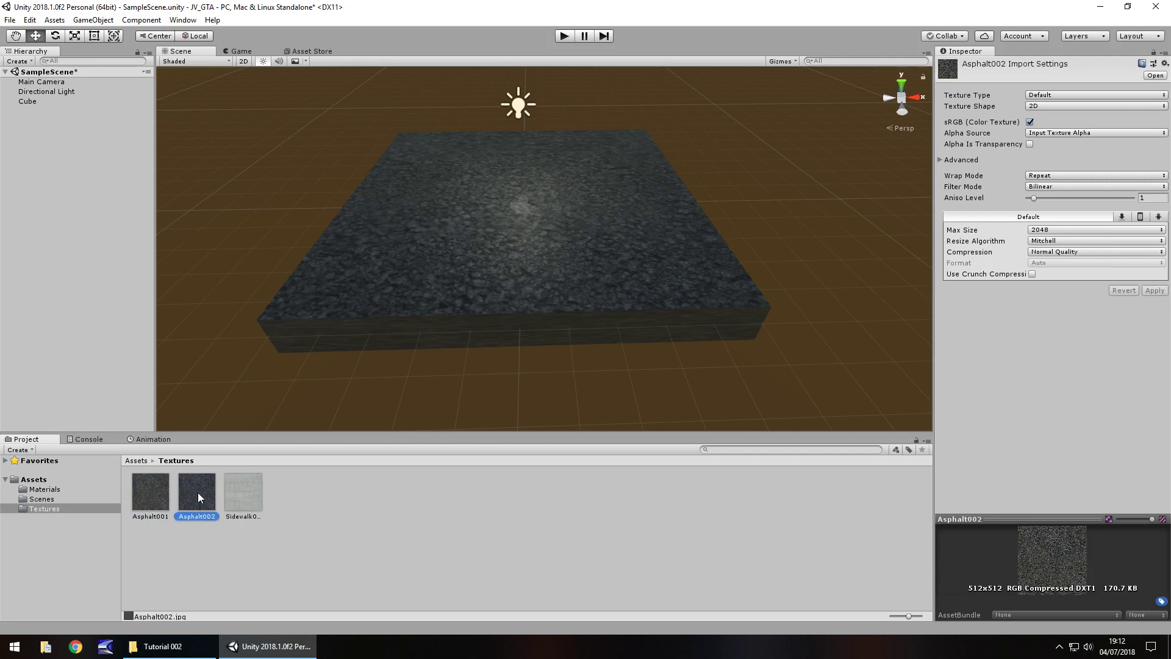
pyautogui.click(209, 517)
pyautogui.moveTo(211, 517); pyautogui.dragTo(217, 518)
pyautogui.write('1_N')
pyautogui.press('Return')
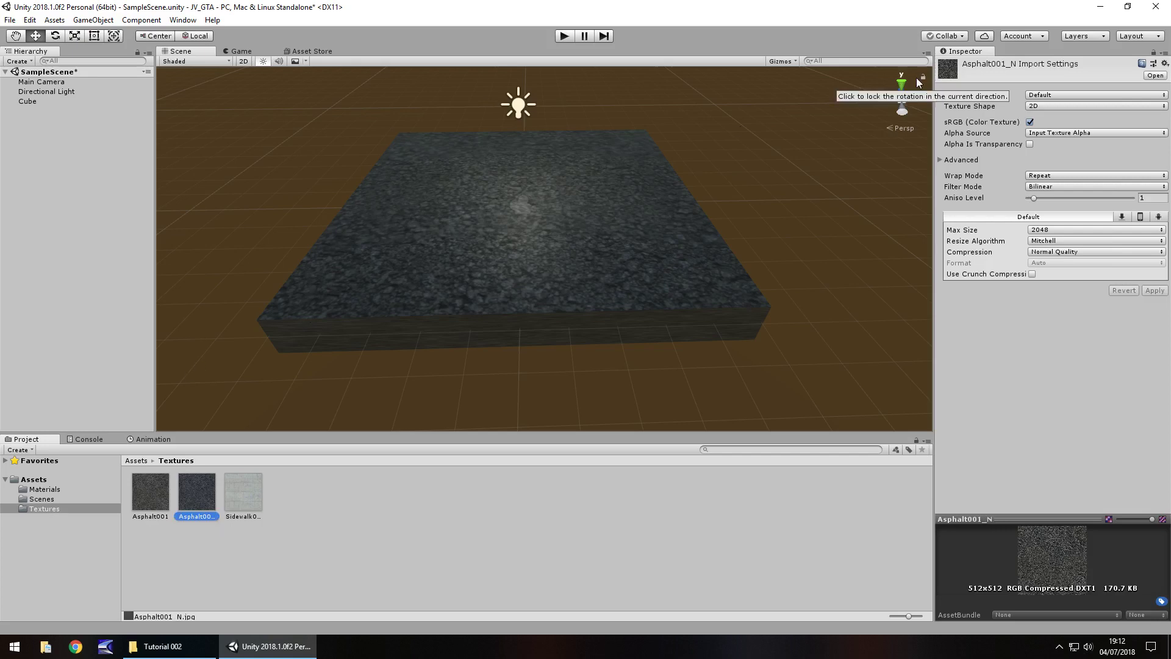
# Set Asphalt001_N's Texture Type to Normal map and apply the import settings.
pyautogui.click(1066, 93)
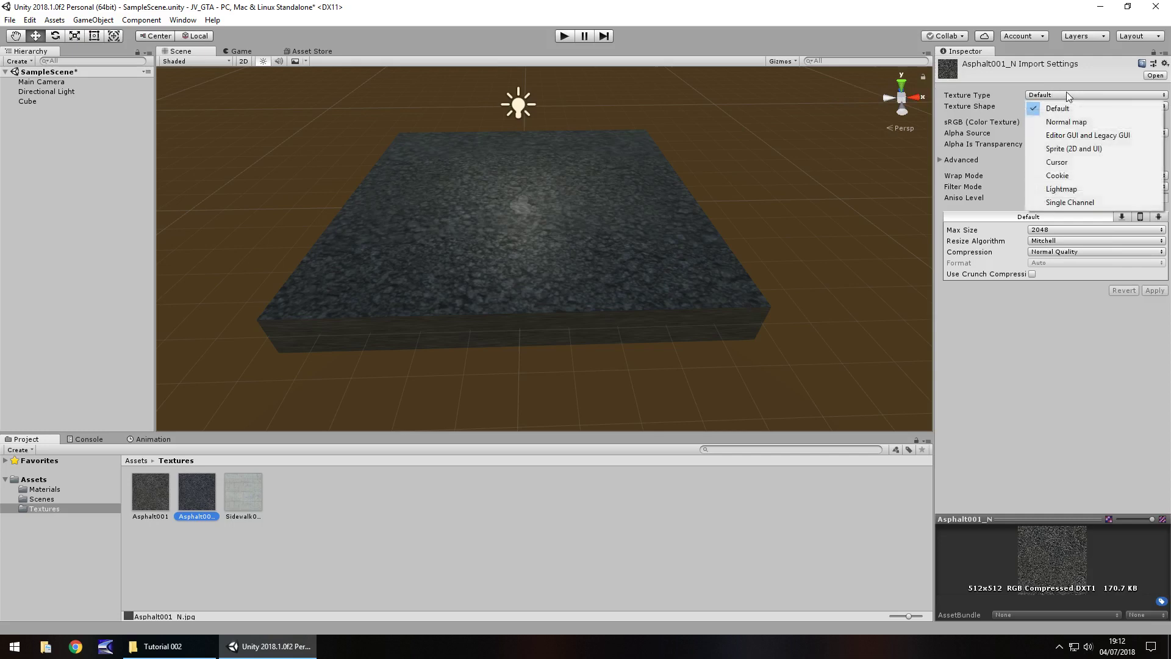
pyautogui.click(1075, 122)
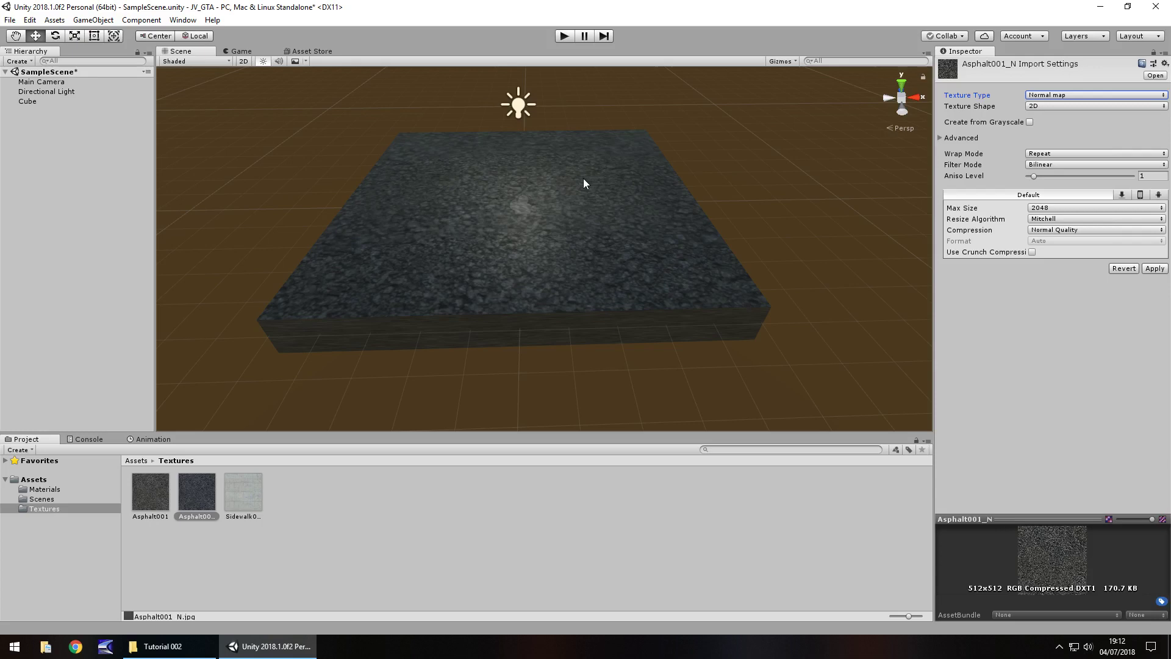
pyautogui.click(1162, 271)
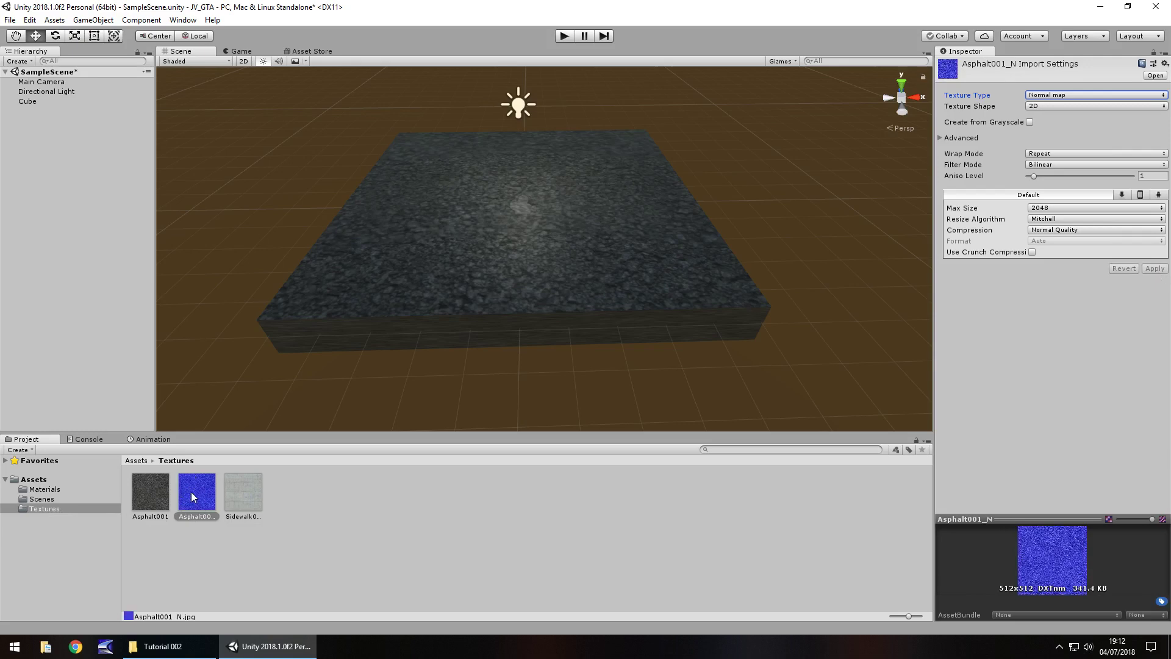
# Assign Asphalt001_N to the Asphalt001 material's Normal Map slot.
pyautogui.click(47, 490)
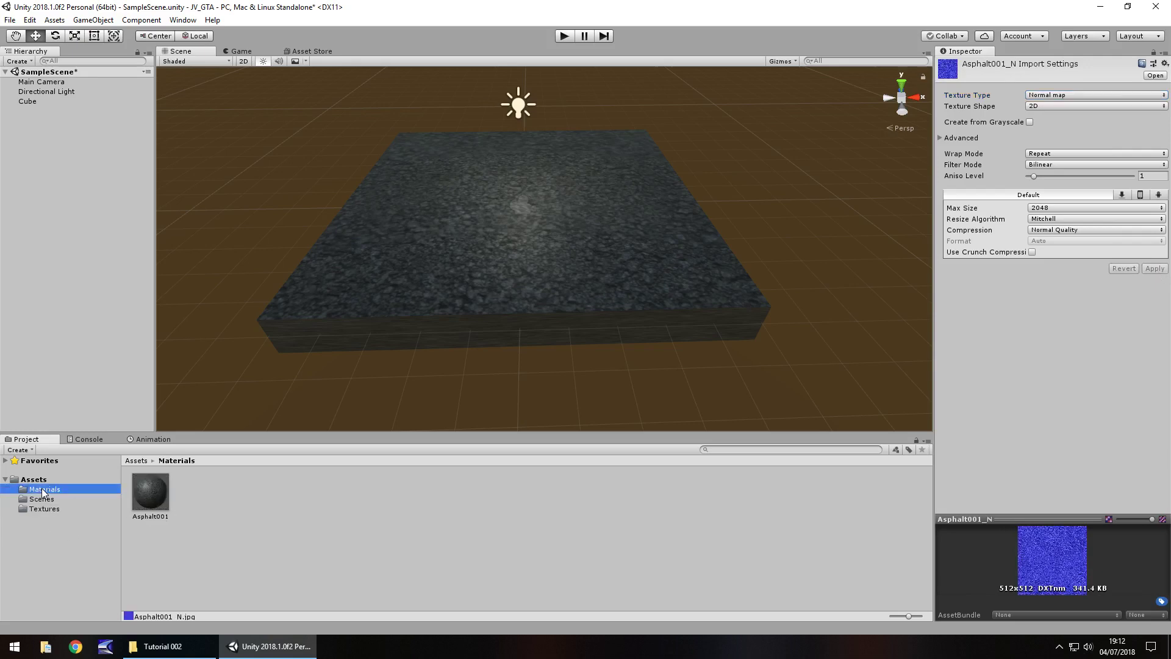
pyautogui.click(150, 495)
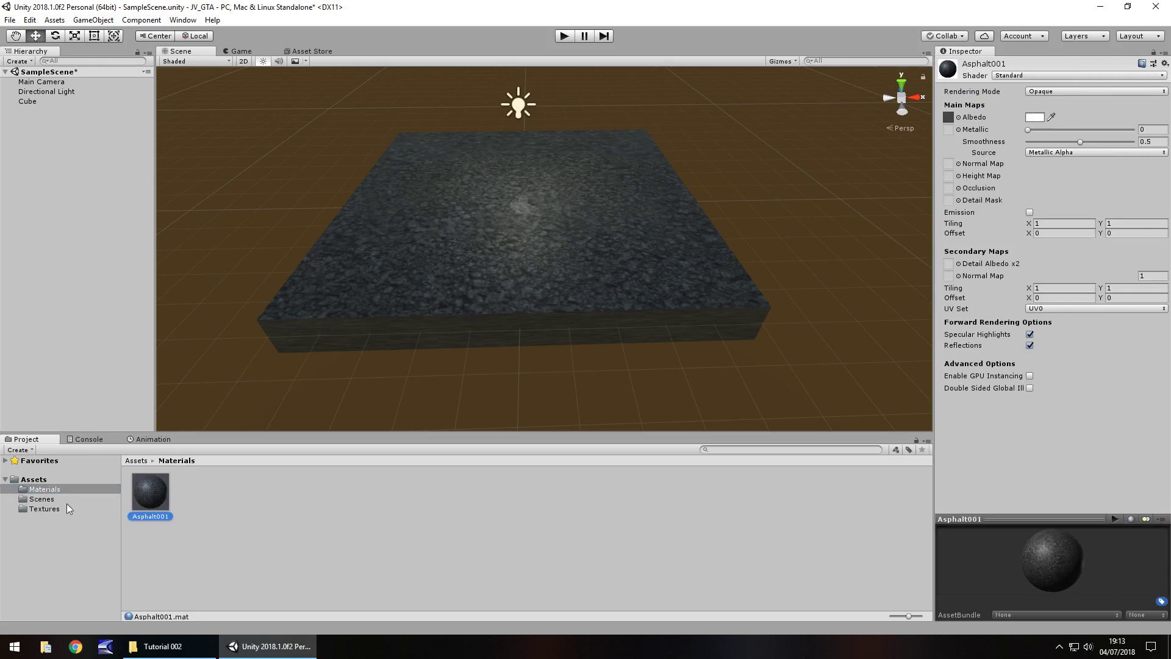
pyautogui.click(49, 509)
pyautogui.moveTo(190, 502); pyautogui.dragTo(950, 164)
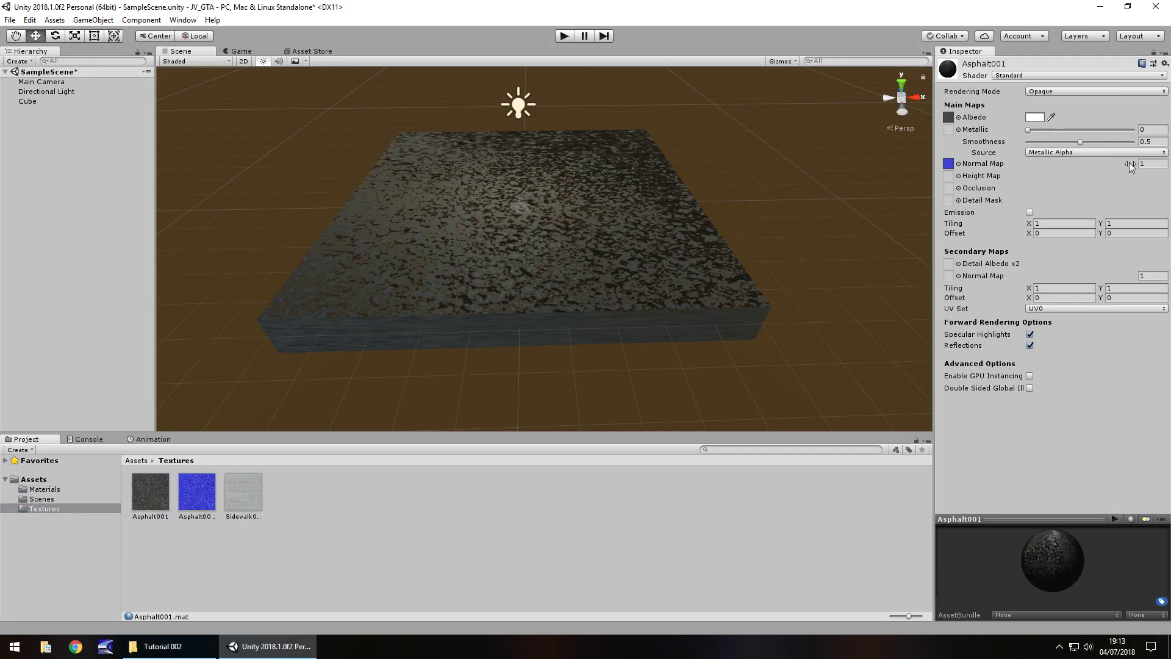
# Try normal map strengths of 0.1 and 1.2, settling back at 1.
pyautogui.moveTo(1108, 162)
pyautogui.mouseDown()
pyautogui.moveTo(851, 155)
pyautogui.moveTo(1143, 169)
pyautogui.moveTo(78, 173)
pyautogui.moveTo(1160, 176)
pyautogui.moveTo(1114, 168)
pyautogui.mouseUp()
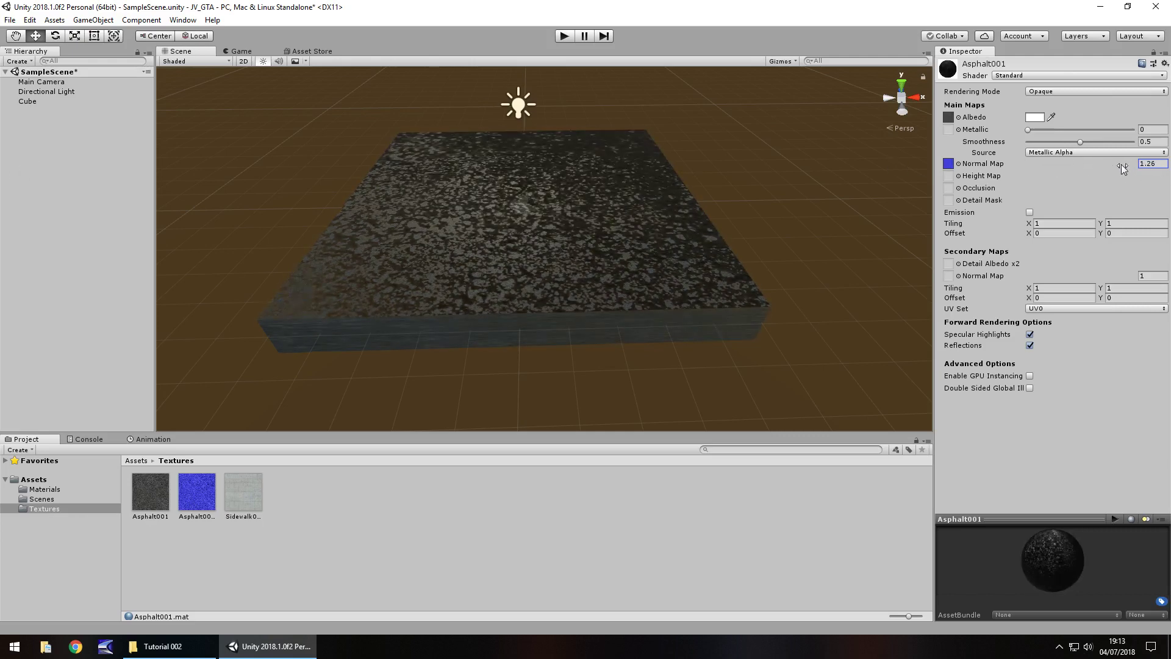
pyautogui.click(1144, 165)
pyautogui.write('0')
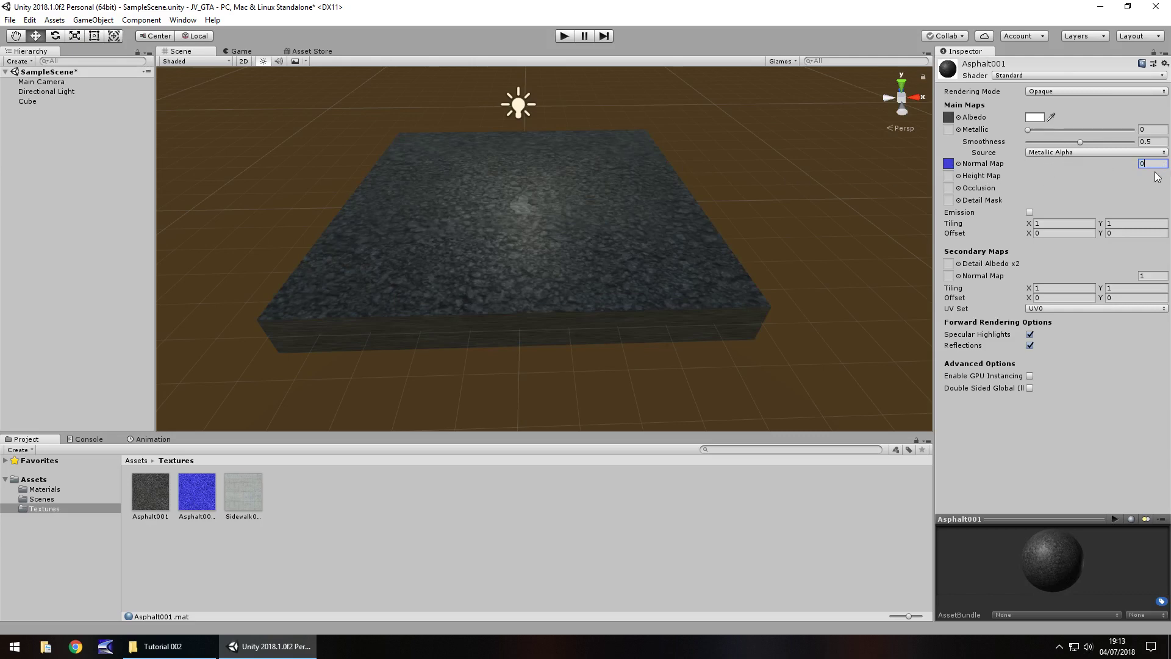
pyautogui.write('.1')
pyautogui.moveTo(1076, 162); pyautogui.dragTo(1103, 164)
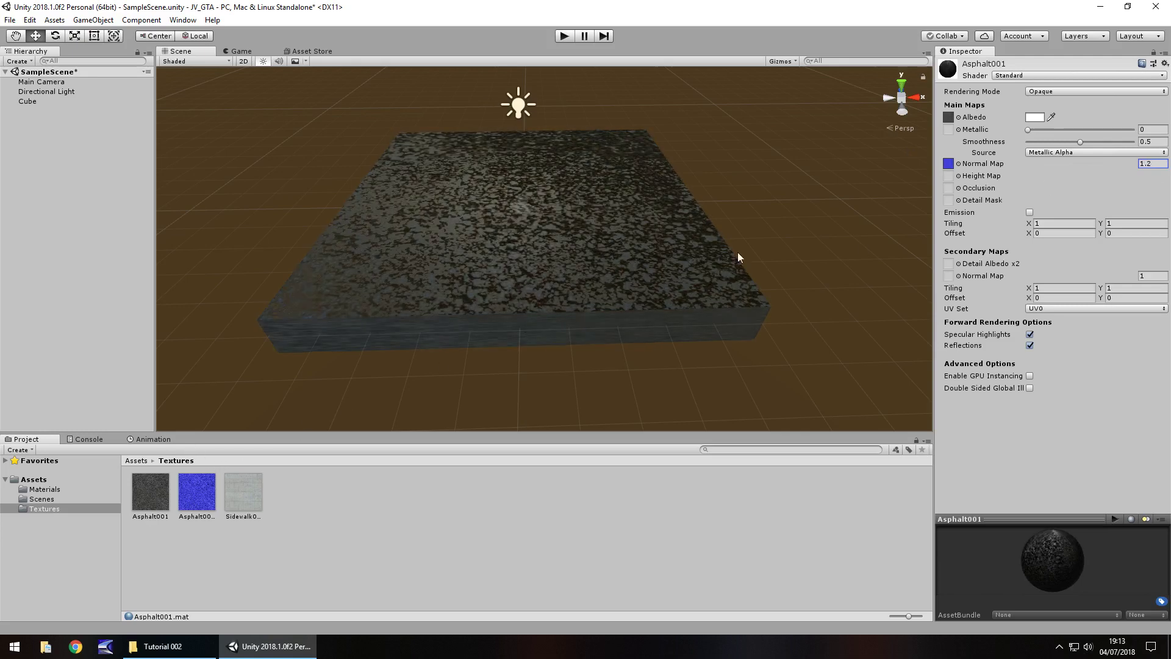
pyautogui.click(1102, 164)
pyautogui.click(196, 491)
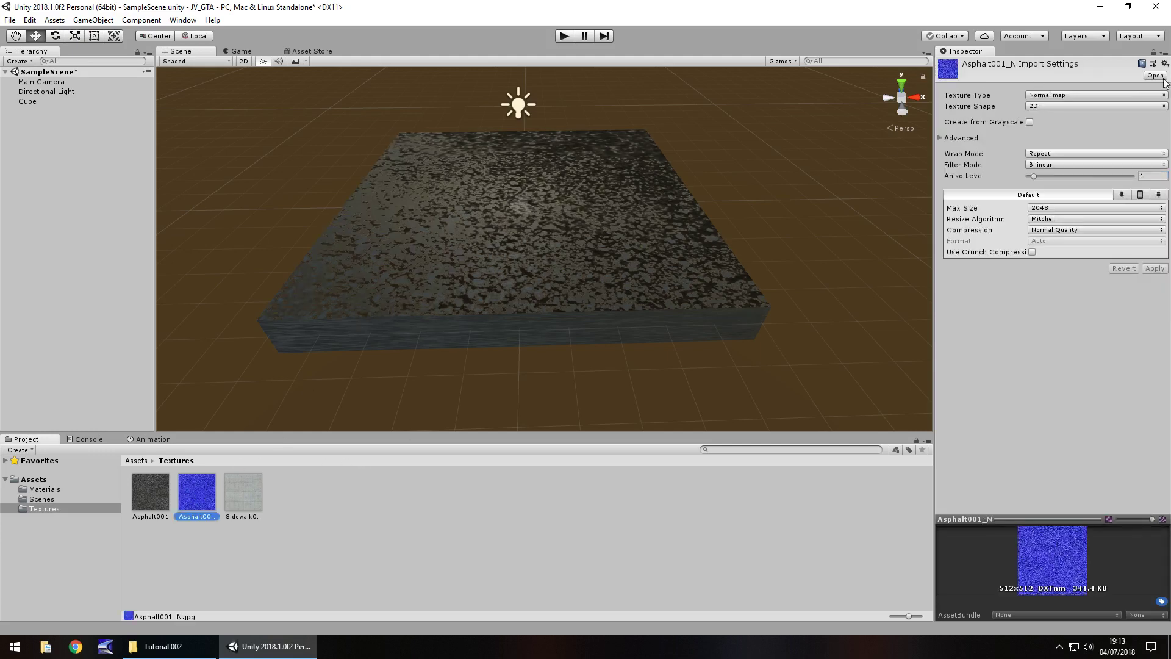
# Regenerate the Asphalt001_N normal map from grayscale and apply the change.
pyautogui.click(1030, 121)
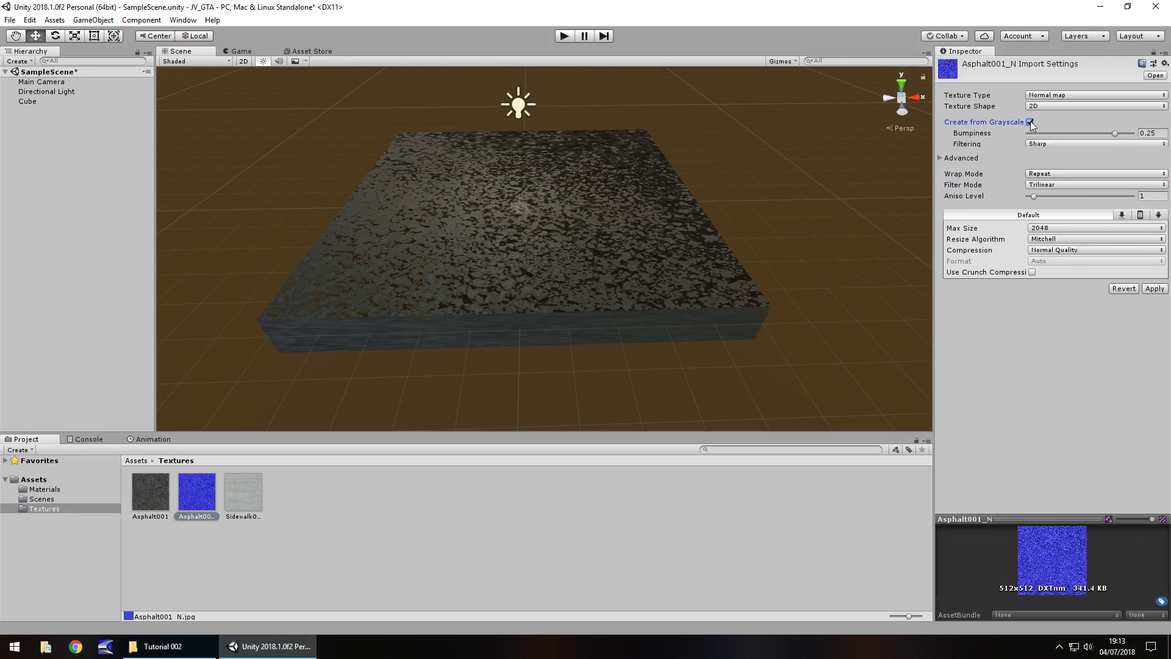
pyautogui.click(1155, 288)
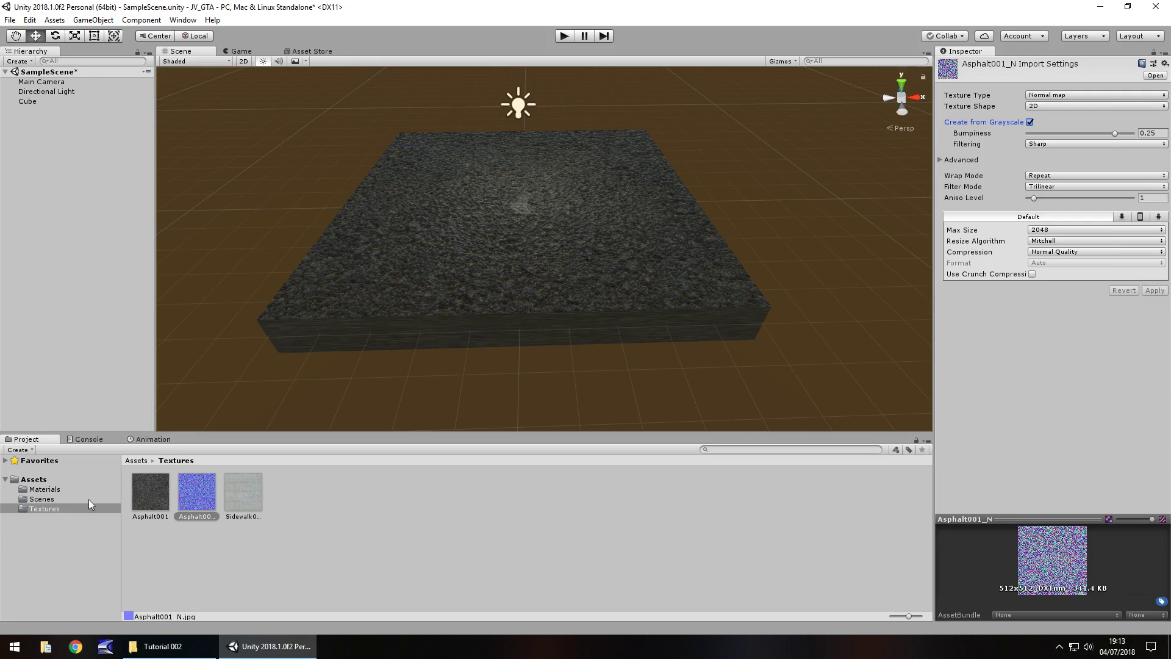
pyautogui.click(46, 490)
pyautogui.click(156, 498)
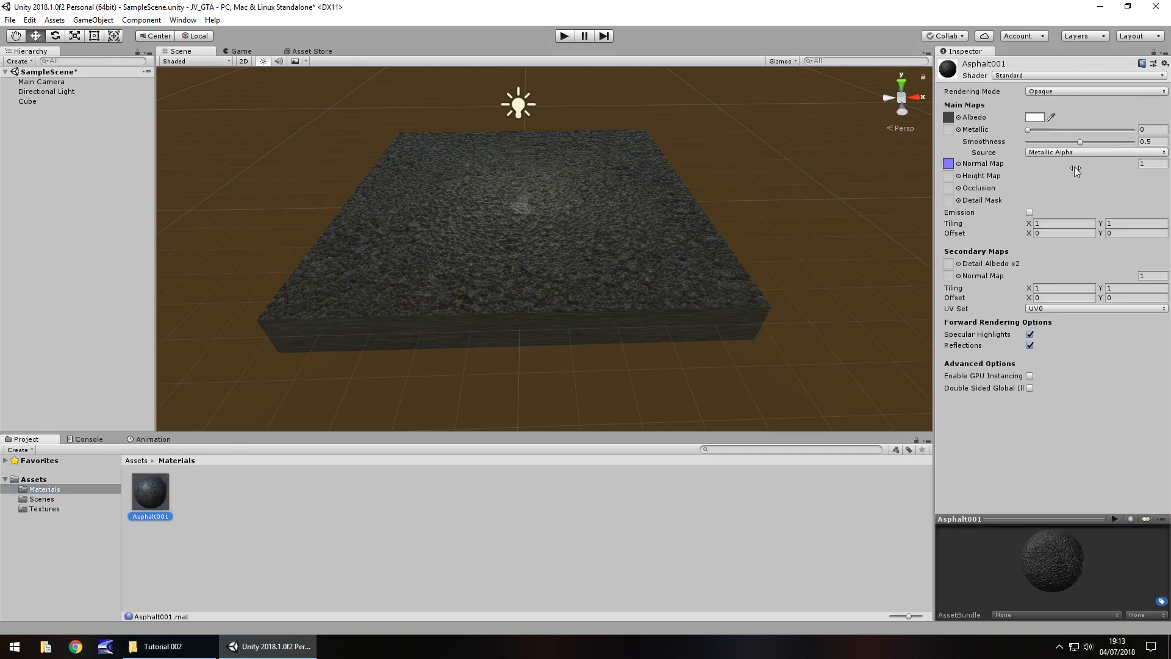
# Push the Asphalt001 normal map strength high, then lower it to 0.5.
pyautogui.moveTo(1074, 169); pyautogui.dragTo(330, 163)
pyautogui.click(1154, 163)
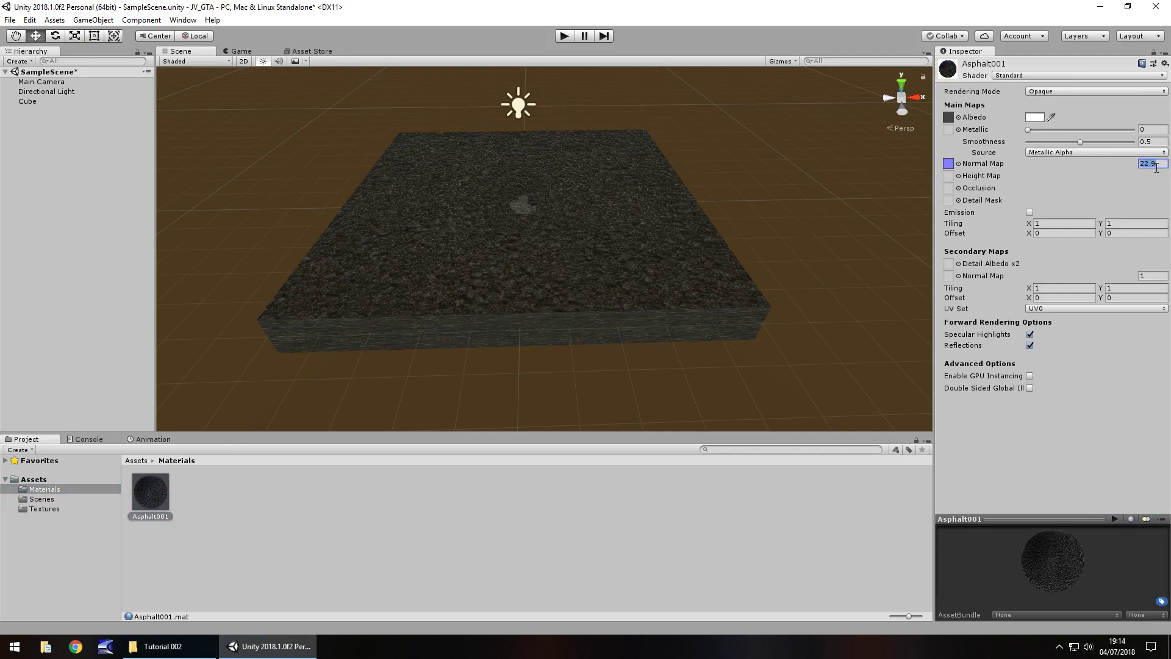
pyautogui.write('1')
pyautogui.scroll(5, 489, 263)
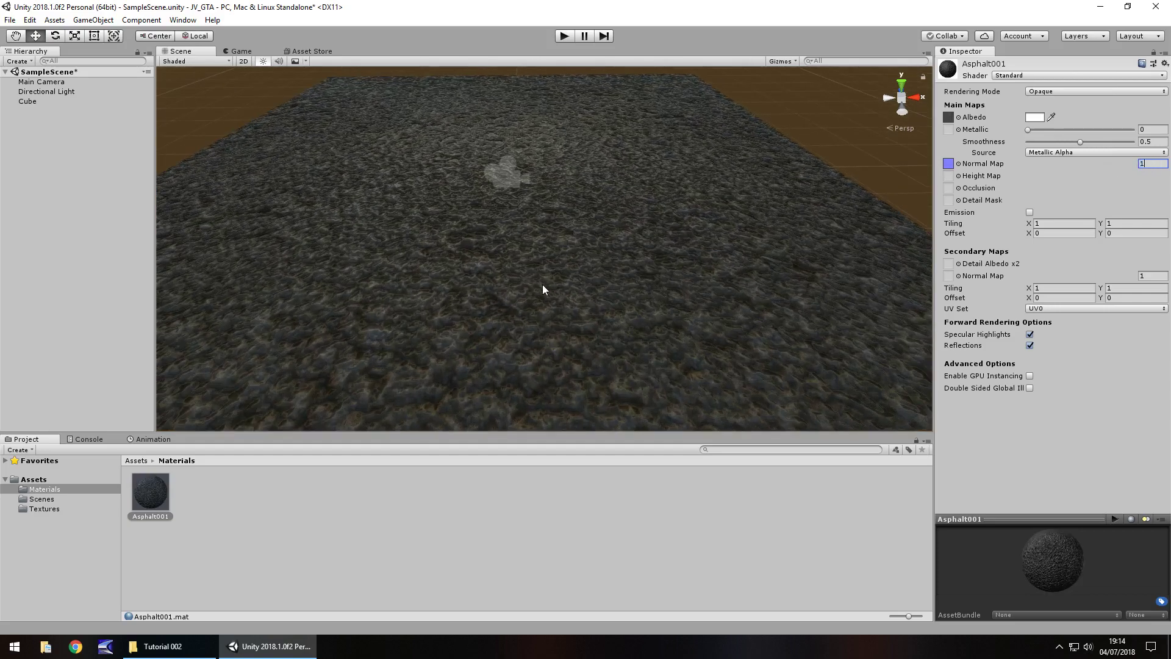
pyautogui.scroll(-5, 684, 255)
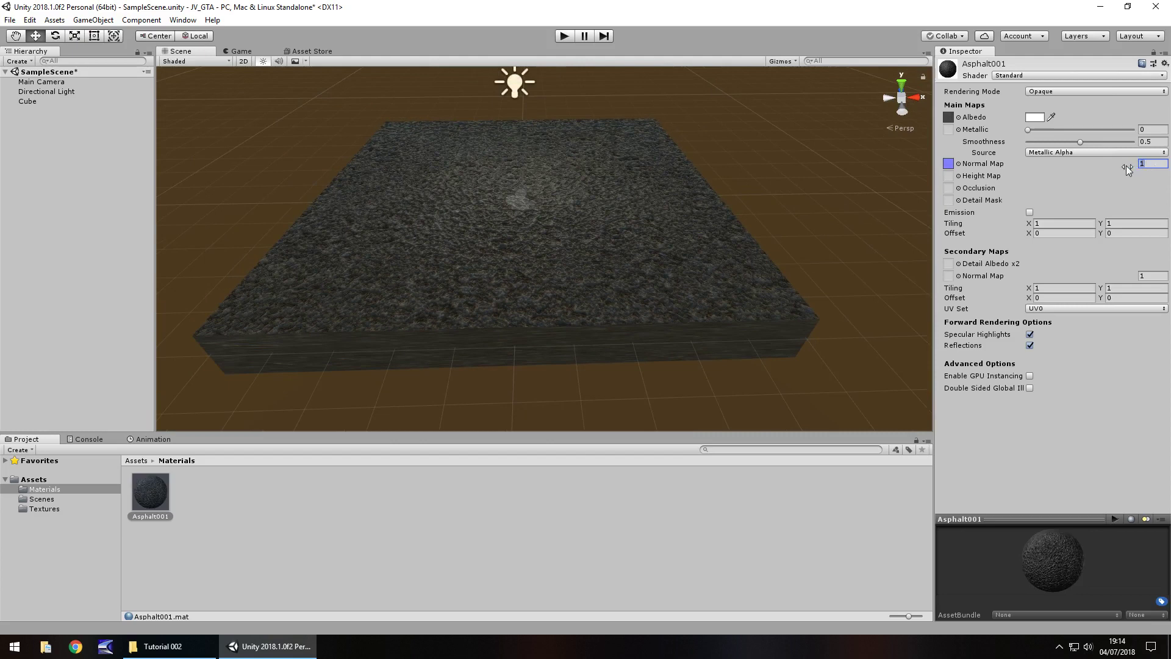
pyautogui.write('.')
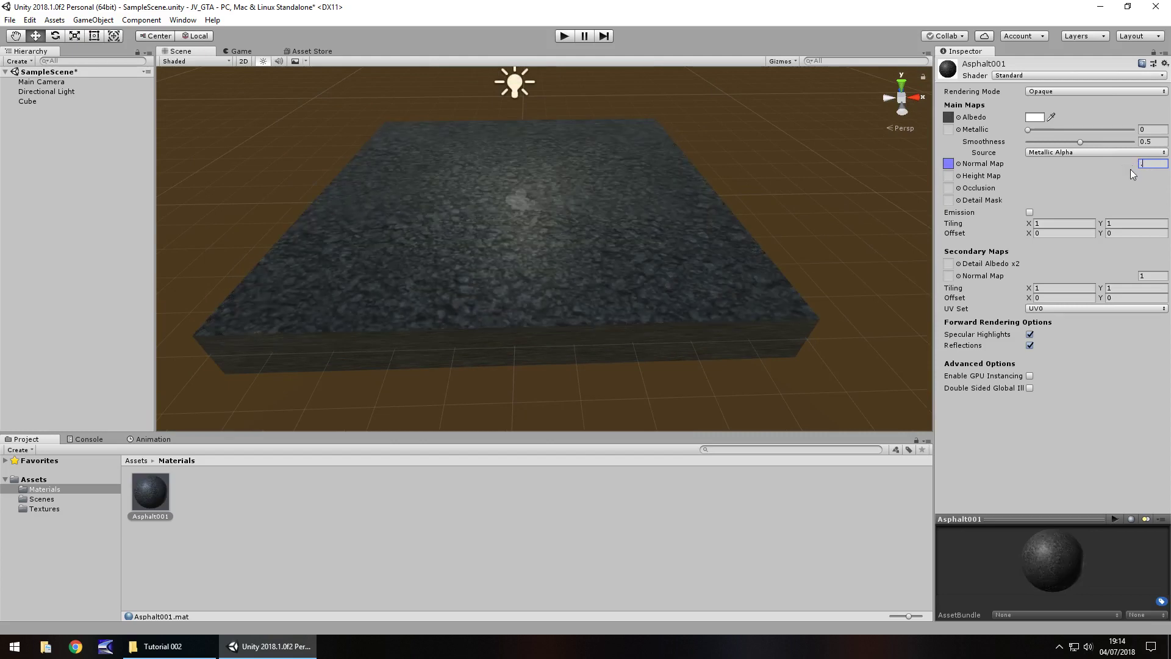
pyautogui.write('05')
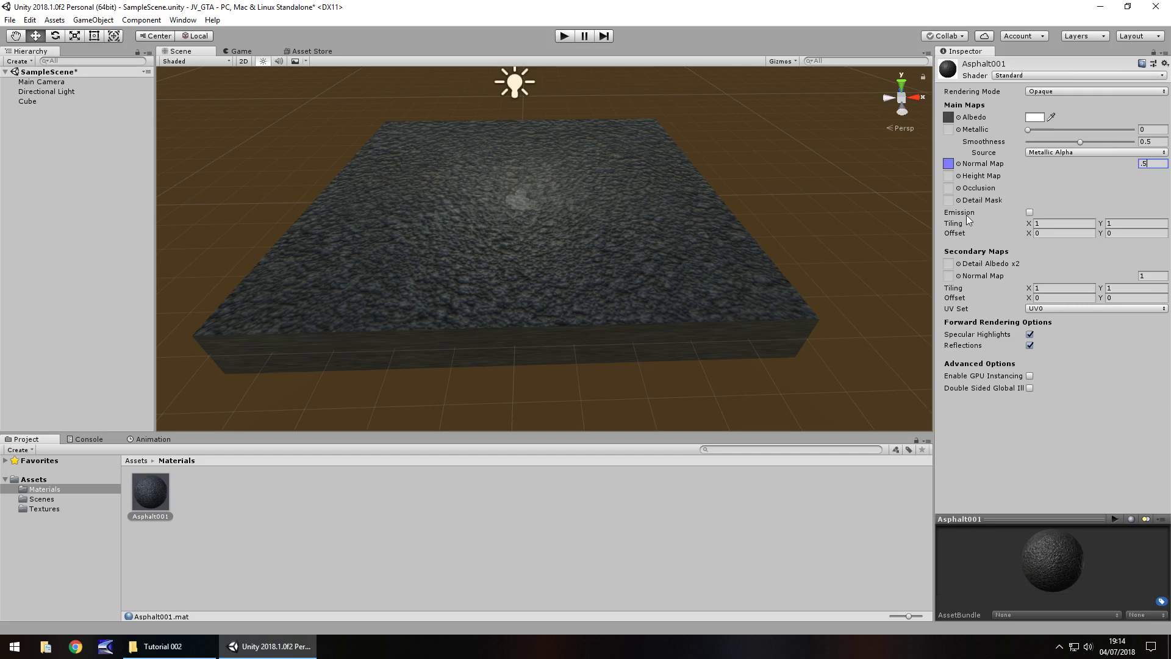
# Enable emission on Asphalt001 with Realtime global illumination.
pyautogui.click(1029, 213)
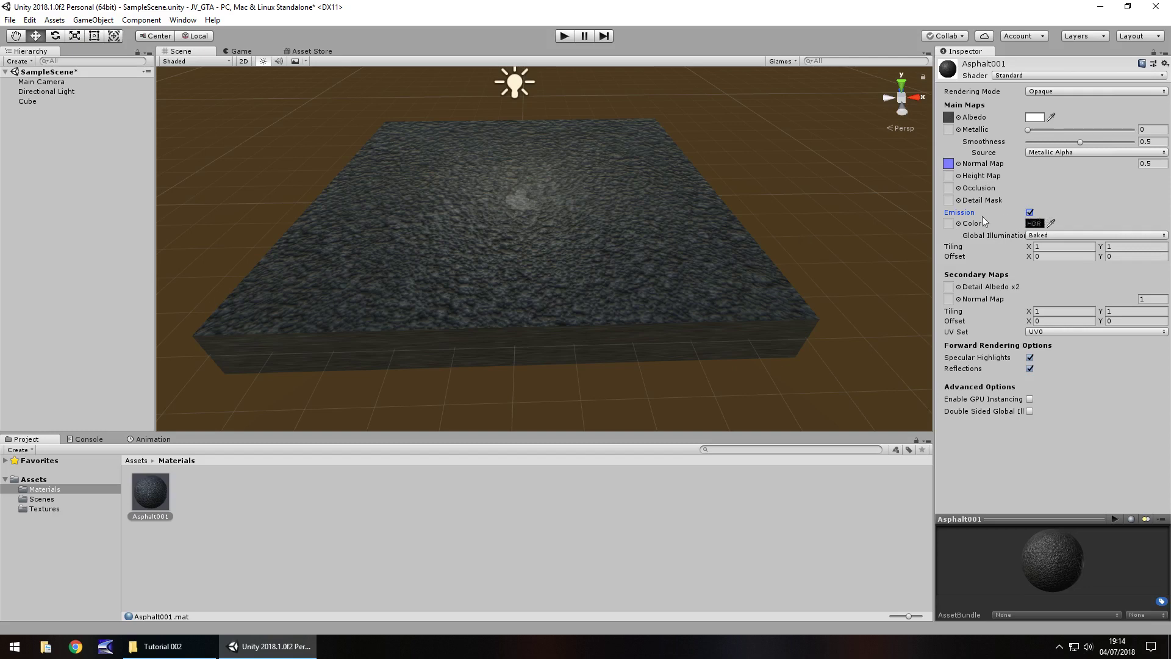
pyautogui.click(1049, 236)
pyautogui.click(1054, 249)
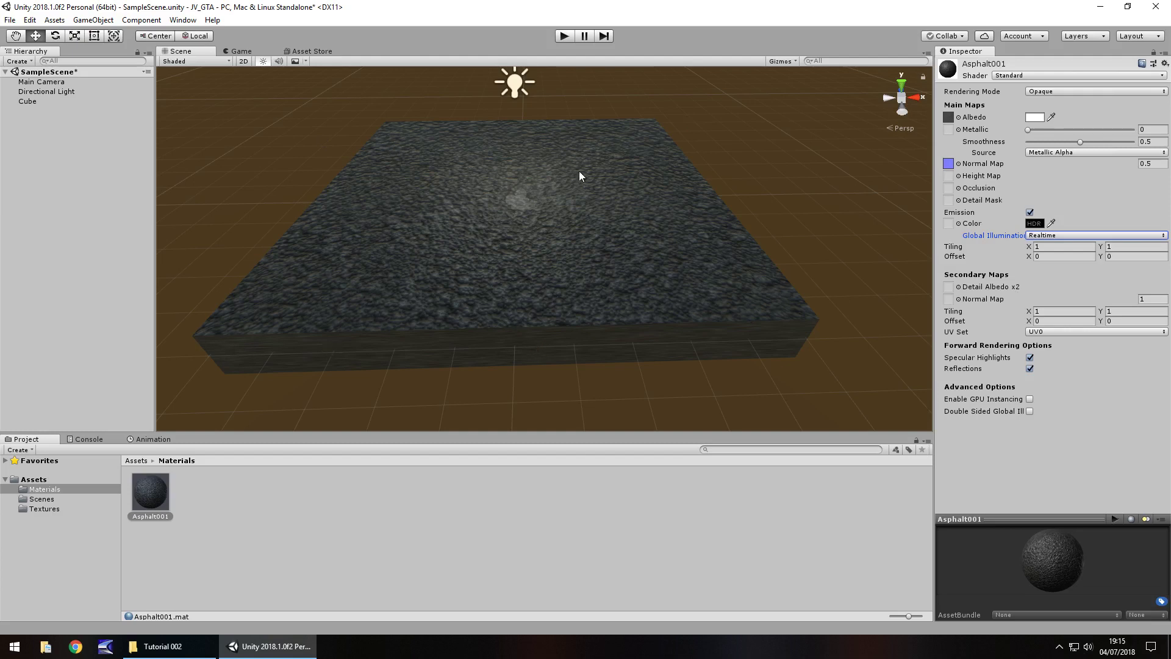
# Set the Asphalt001 main map tiling to 4 by 4, after first trying 2 by 2.
pyautogui.click(1053, 247)
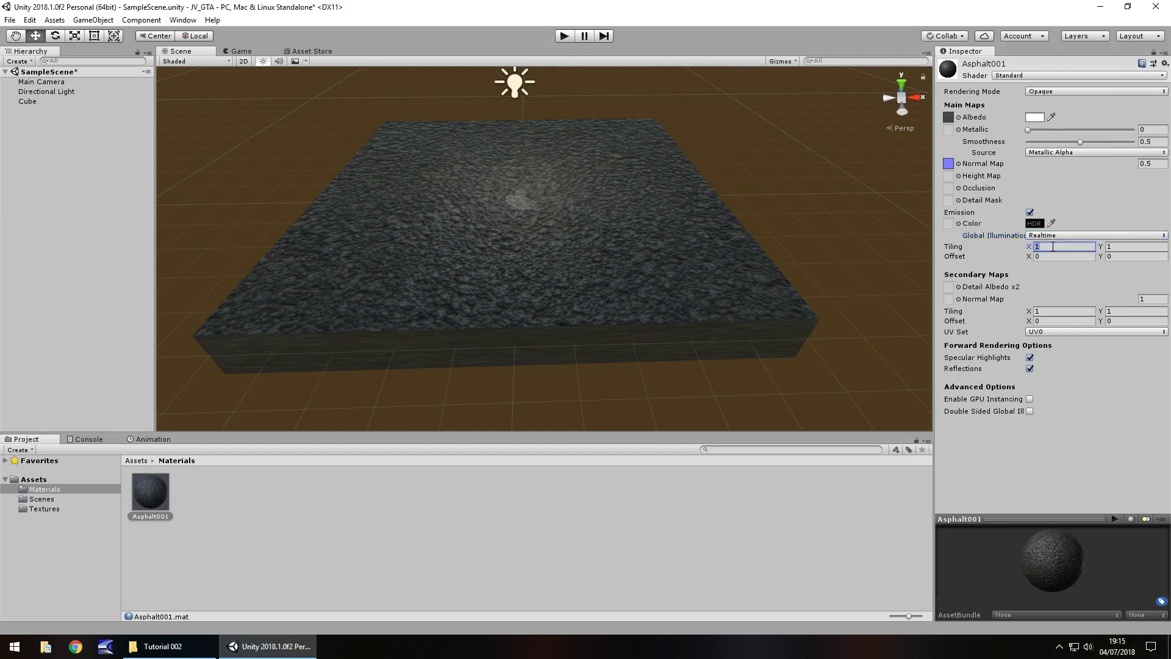
pyautogui.write('2')
pyautogui.click(1142, 248)
pyautogui.write('2')
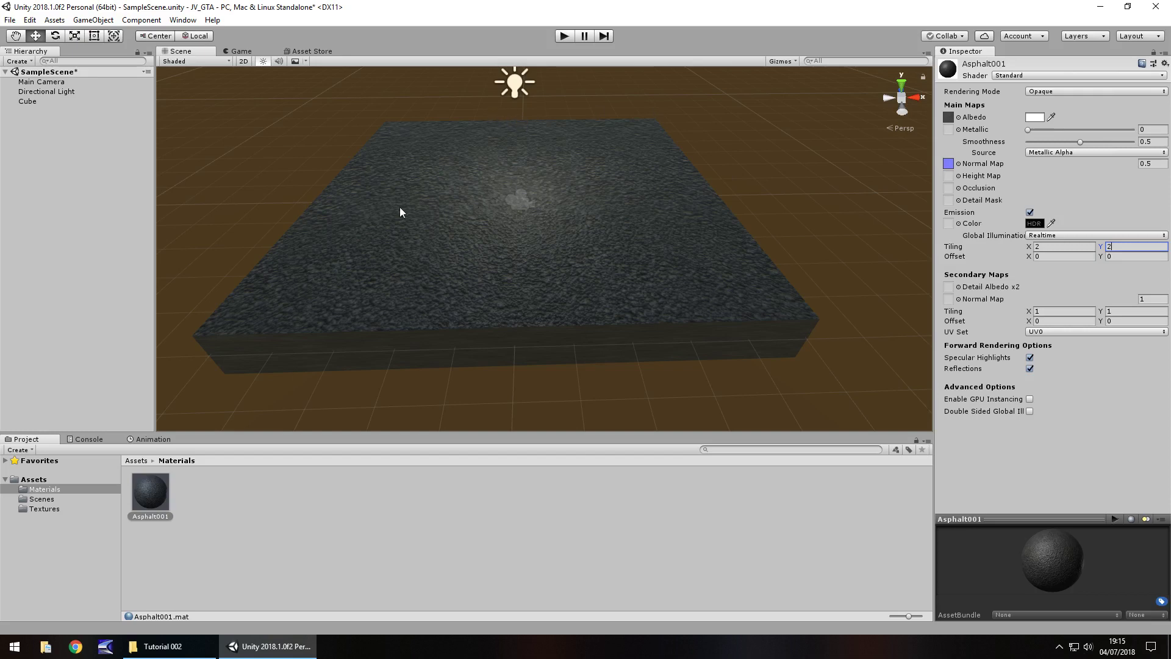
pyautogui.click(1036, 246)
pyautogui.write('4')
pyautogui.press('Tab')
pyautogui.write('4')
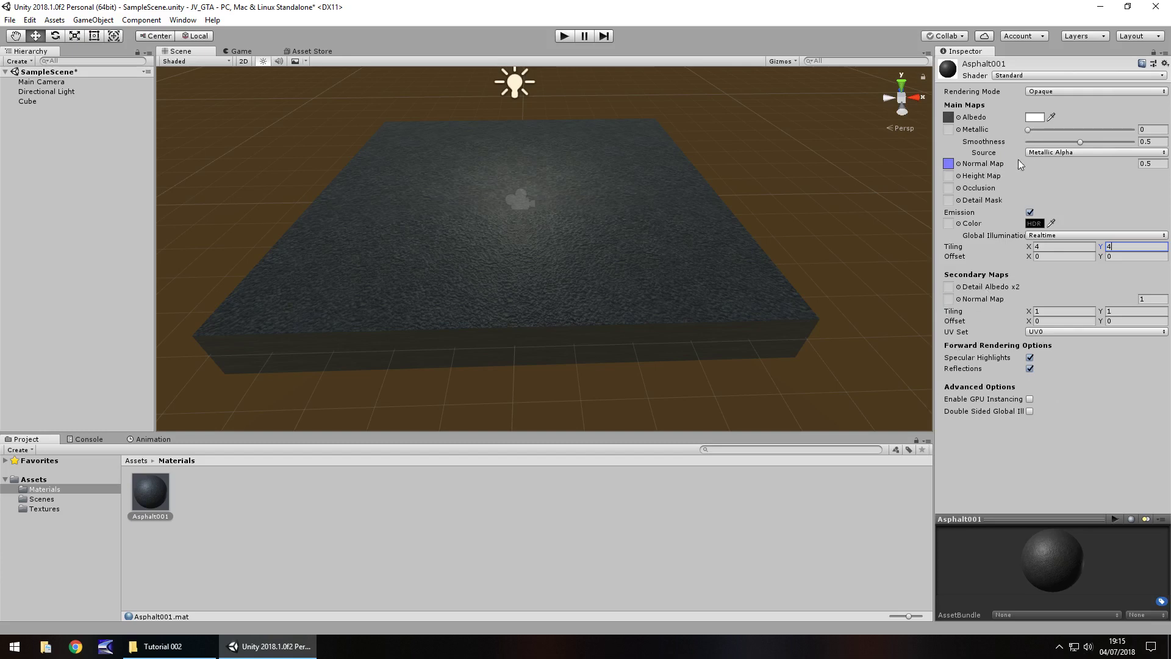
# Set the Asphalt001 material's Metallic value to exactly 0.65.
pyautogui.moveTo(1029, 130); pyautogui.dragTo(1094, 130)
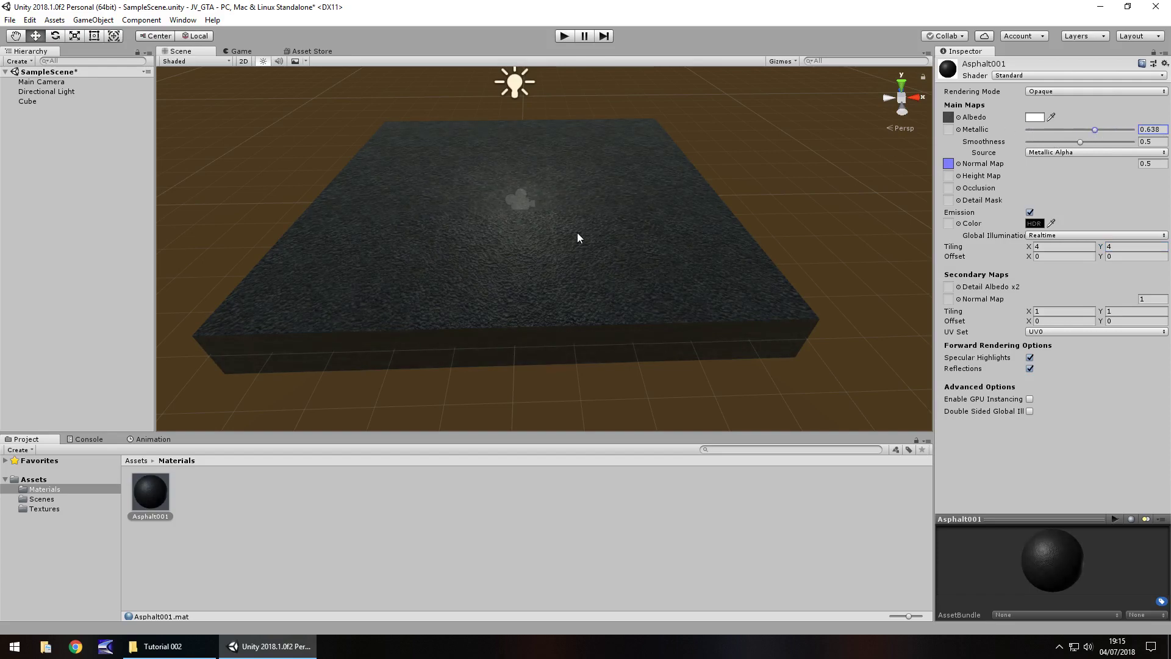
pyautogui.scroll(3, 576, 241)
pyautogui.scroll(-2, 598, 291)
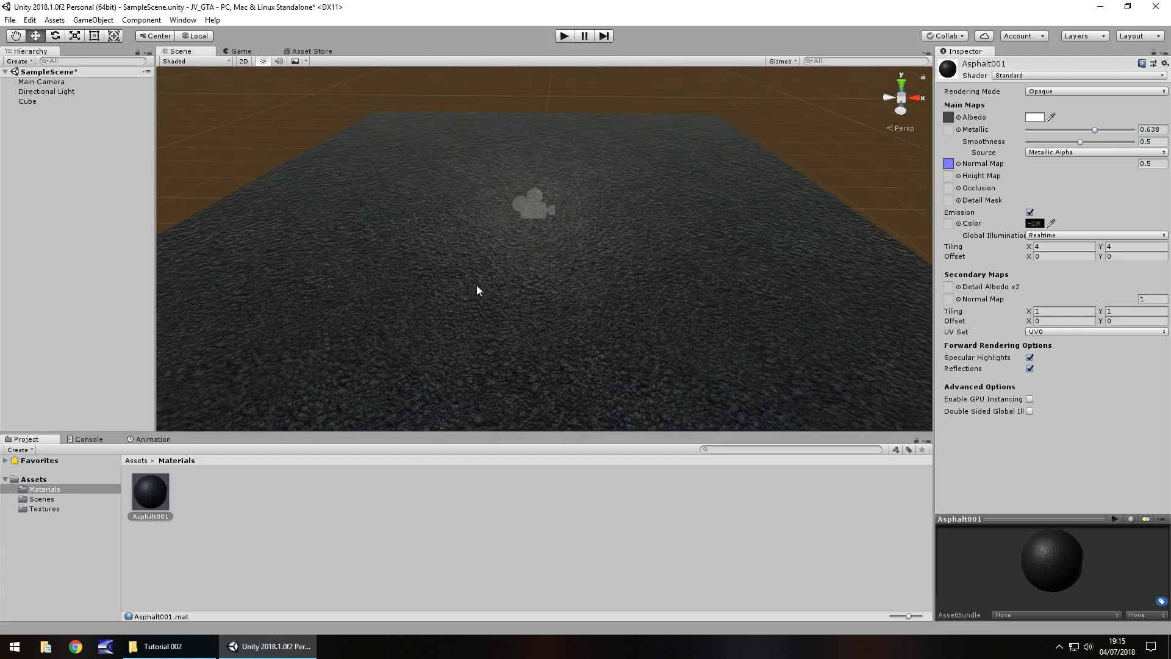
pyautogui.moveTo(480, 247)
pyautogui.mouseDown(button='right')
pyautogui.moveTo(470, 258)
pyautogui.moveTo(497, 256)
pyautogui.mouseUp(button='right')
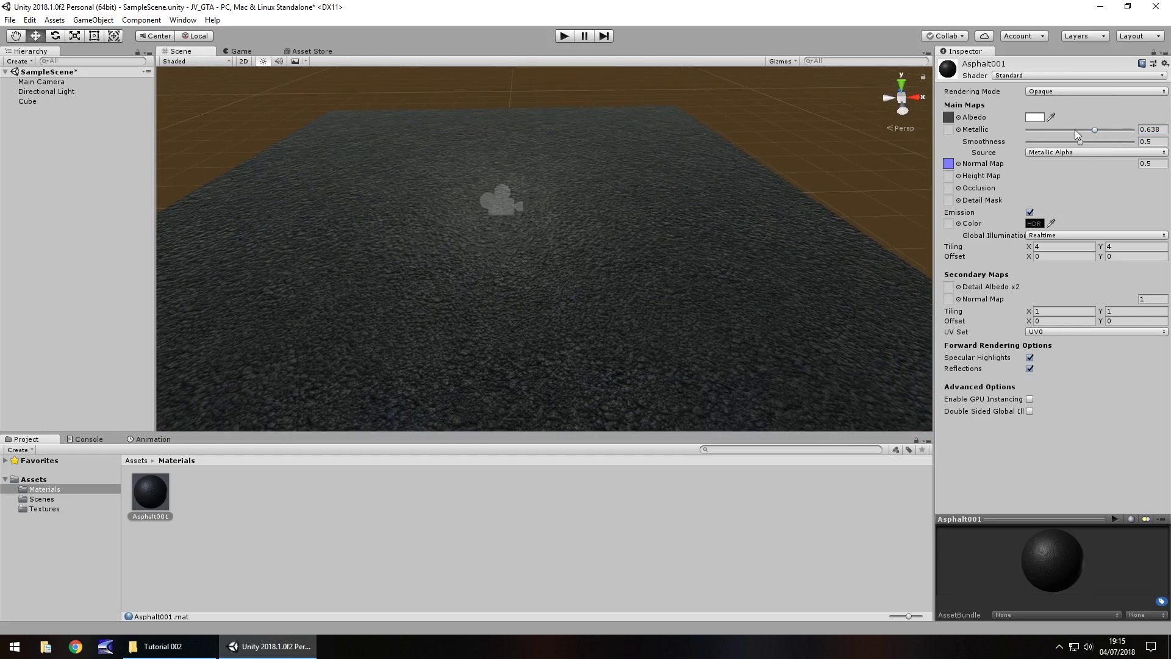
pyautogui.click(1150, 129)
pyautogui.write('.65')
# Try a red FF0000 albedo on Asphalt001, then return it to white FFFFFF and close the picker.
pyautogui.click(1033, 118)
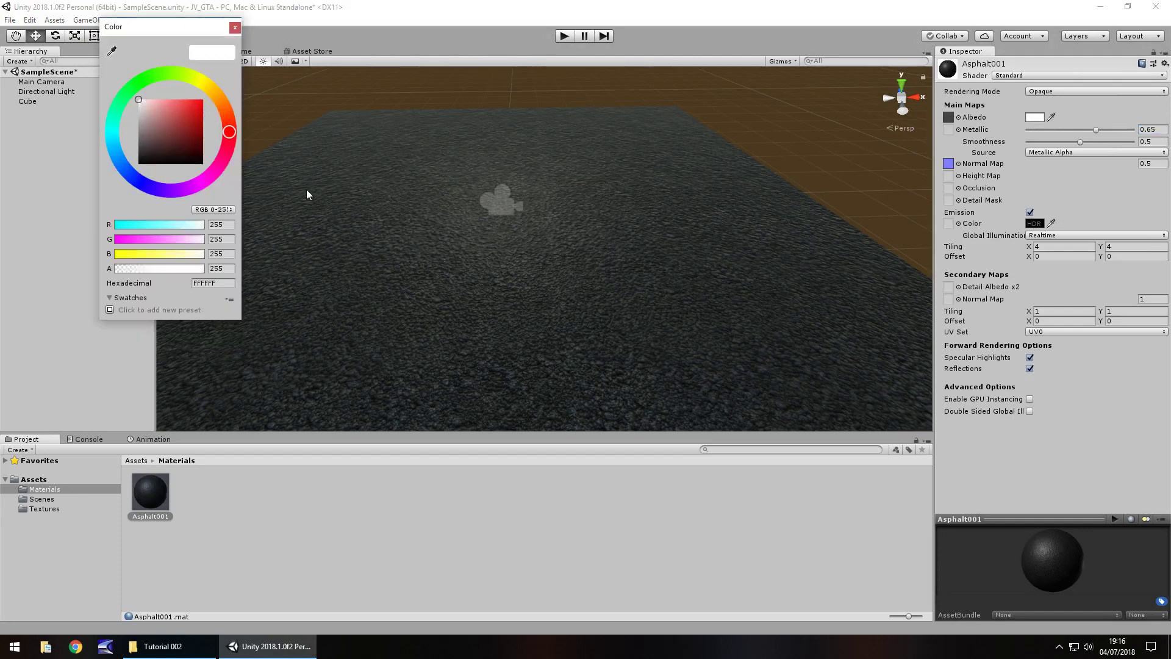
pyautogui.moveTo(160, 117); pyautogui.dragTo(209, 92)
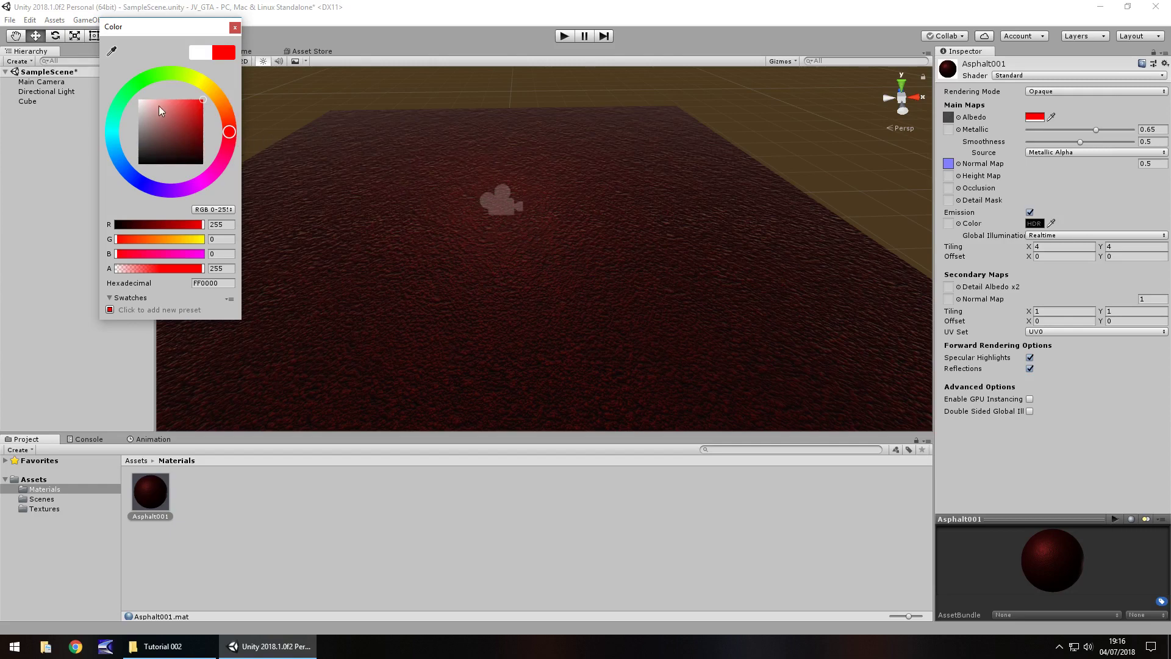
pyautogui.moveTo(195, 120); pyautogui.dragTo(109, 76)
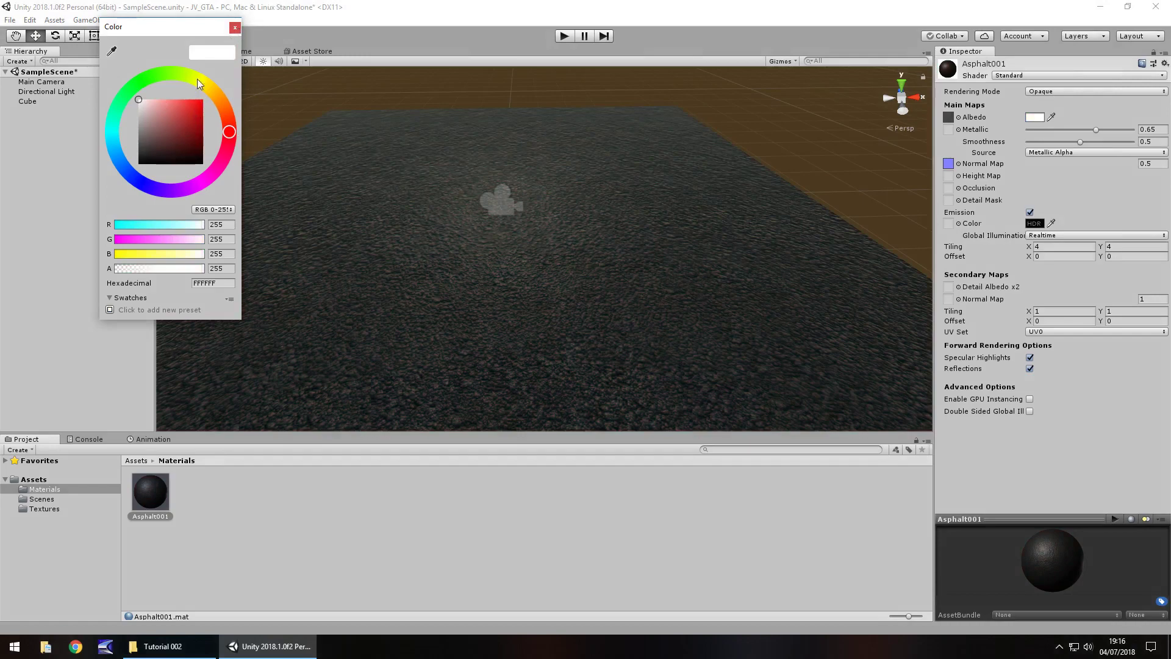
pyautogui.click(234, 27)
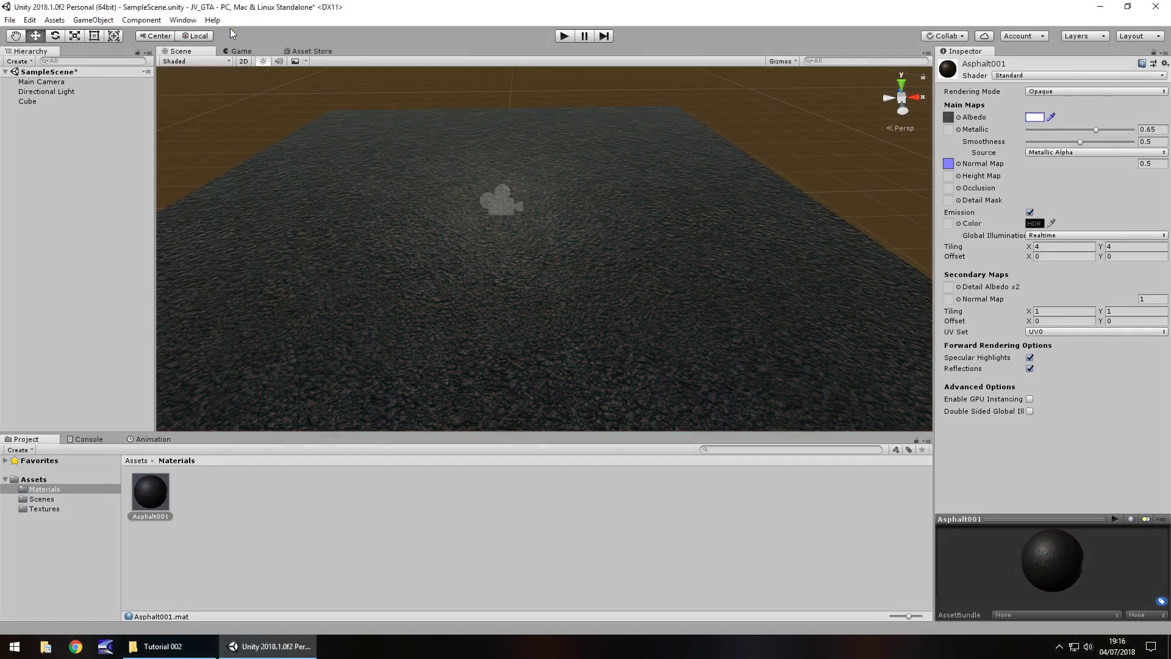
# Tint the Directional Light red, then pale pink, and zoom out to view the slab's side.
pyautogui.click(47, 91)
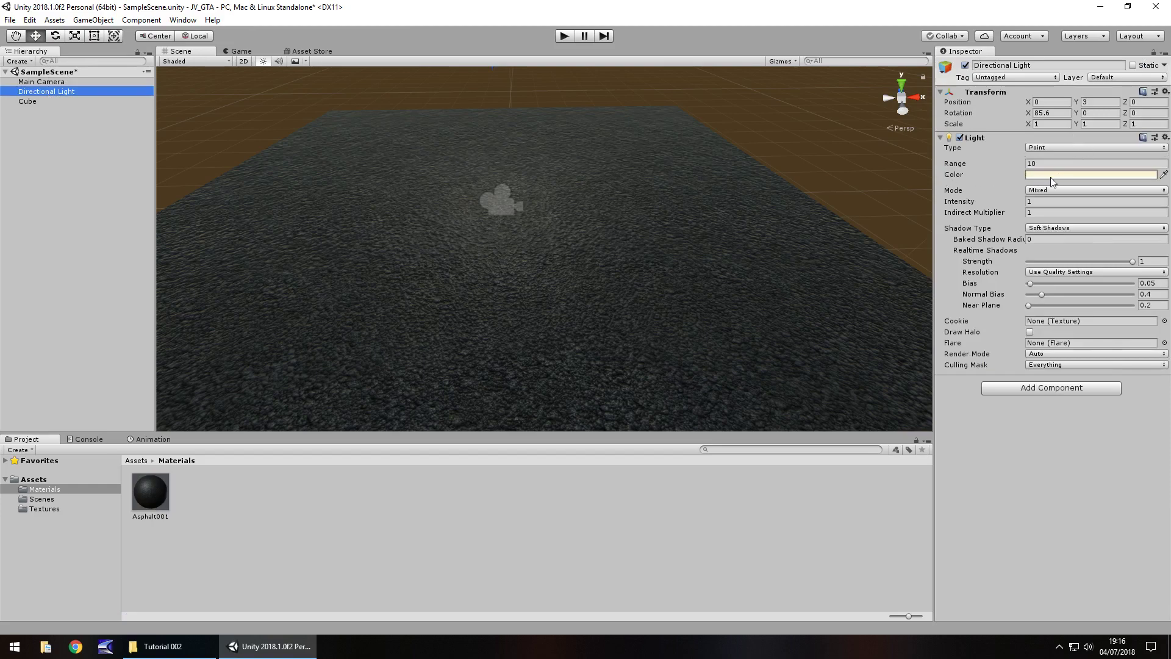
pyautogui.click(1082, 174)
pyautogui.moveTo(226, 151); pyautogui.dragTo(225, 89)
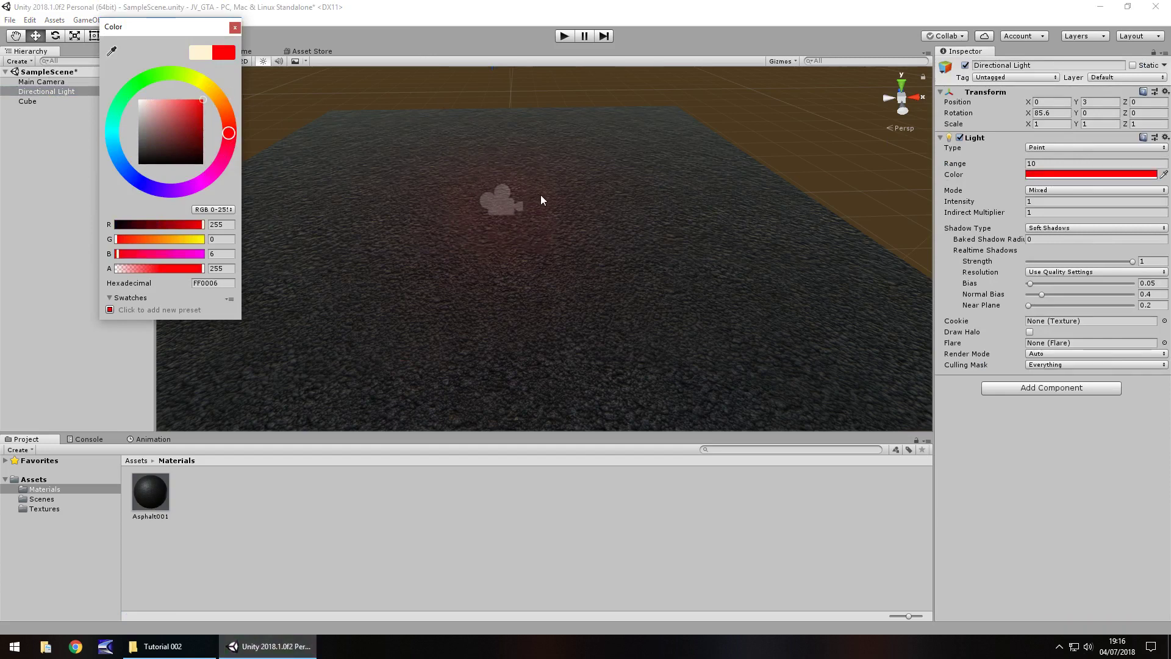
pyautogui.click(149, 100)
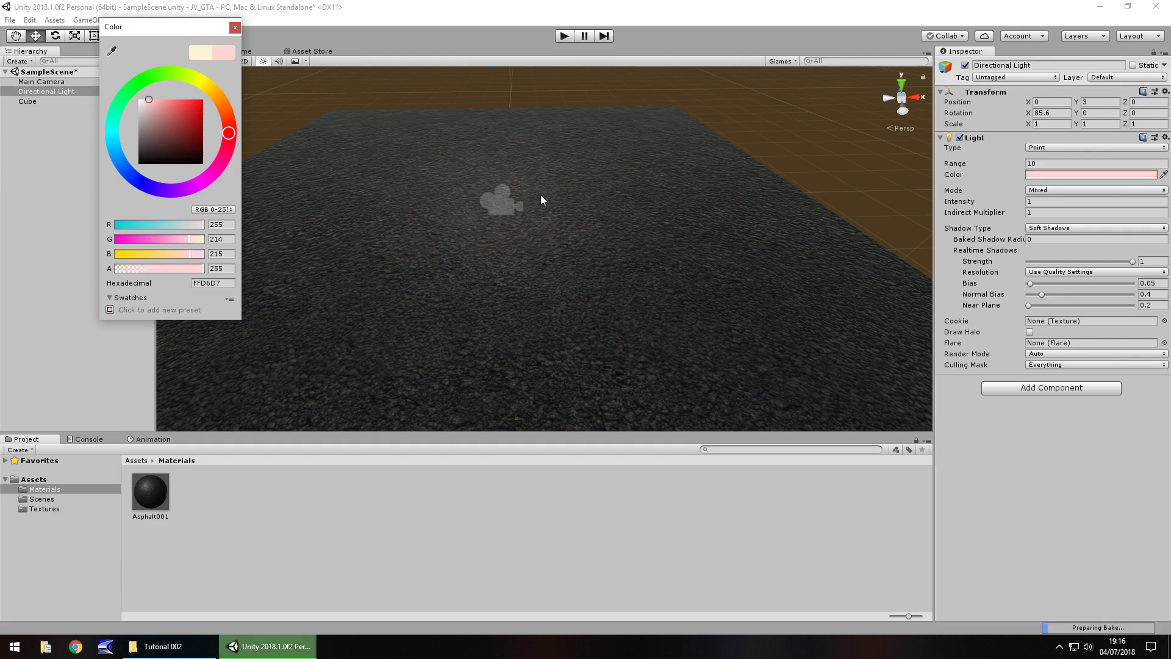
pyautogui.click(235, 27)
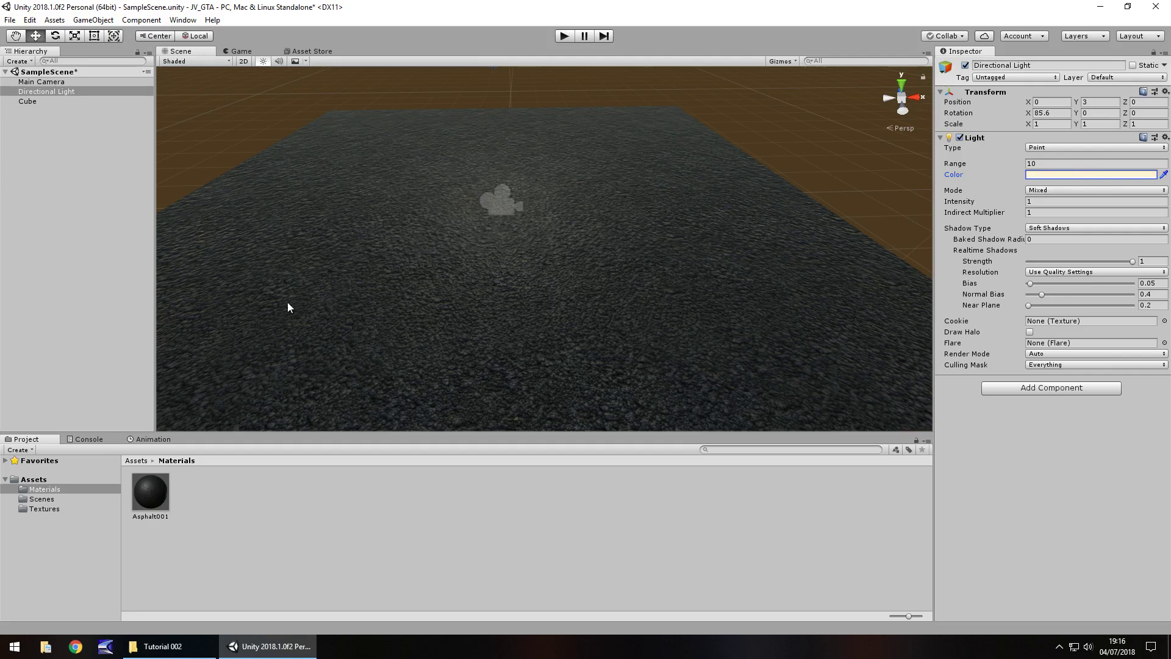
pyautogui.scroll(-3, 298, 307)
pyautogui.moveTo(295, 309); pyautogui.dragTo(372, 286, button='middle')
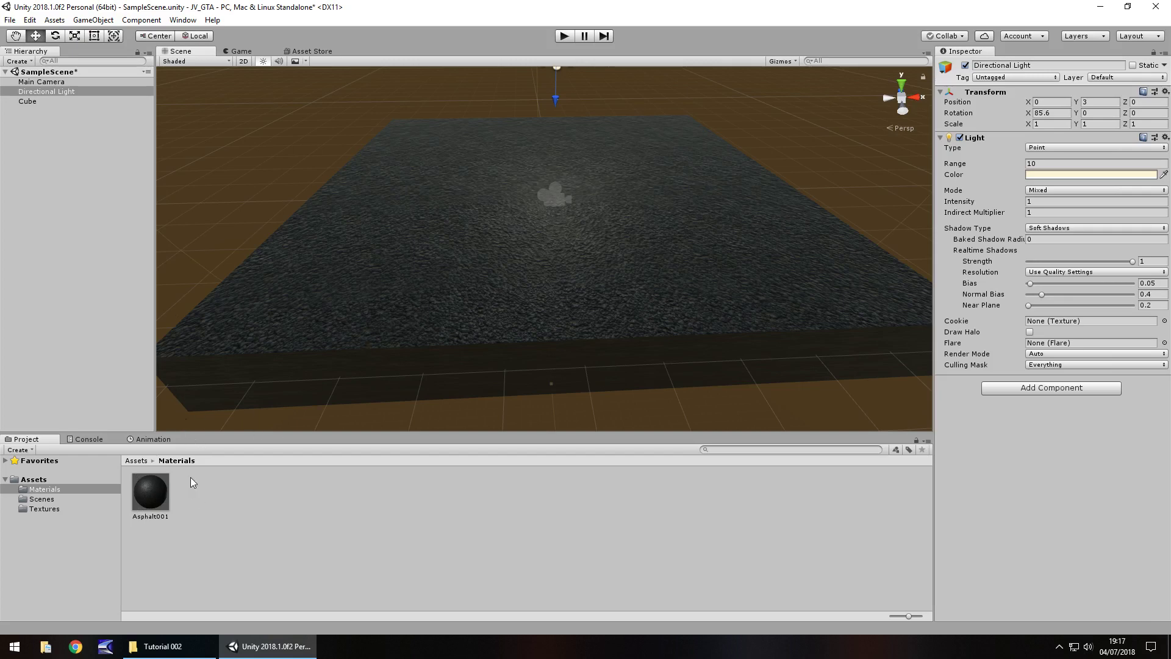
# Create a new material in the Materials folder named Sidewalk001.
pyautogui.click(44, 489)
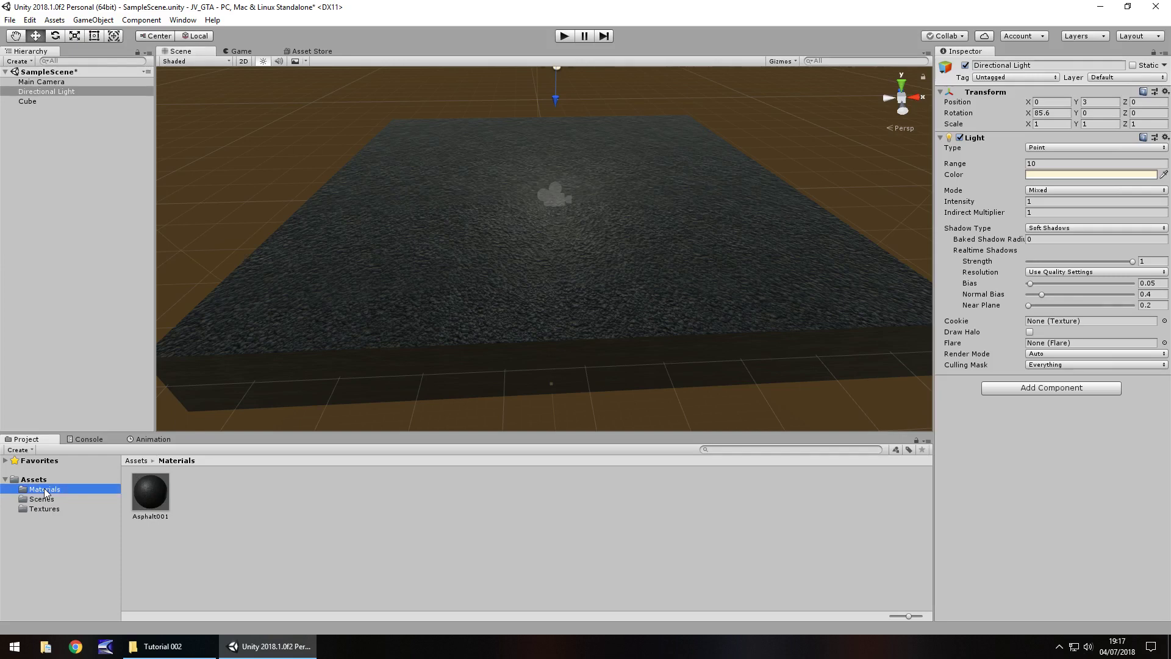
pyautogui.rightClick(196, 485)
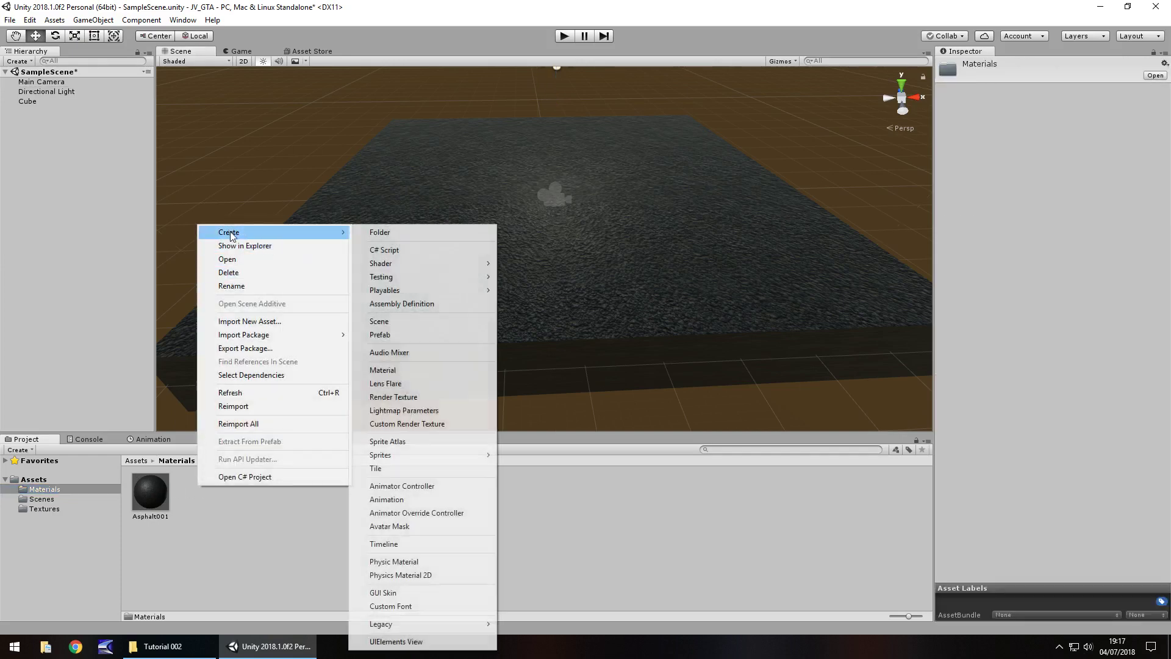
pyautogui.click(396, 370)
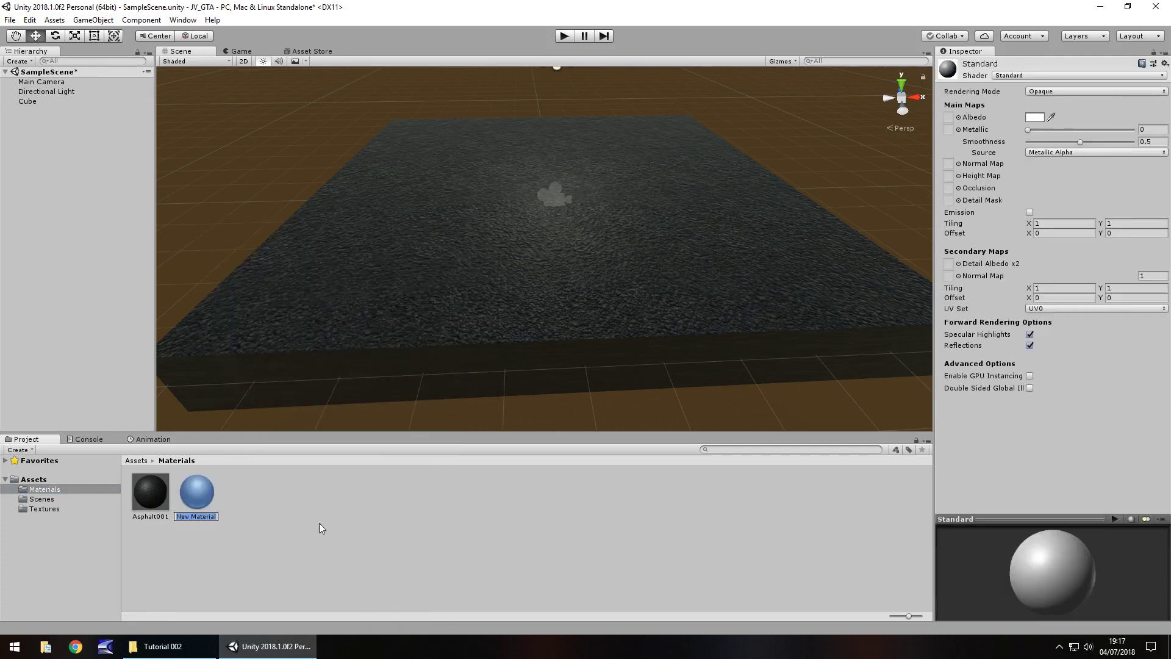
pyautogui.write('A')
pyautogui.write('Sidewall')
pyautogui.write('k001')
pyautogui.press('Return')
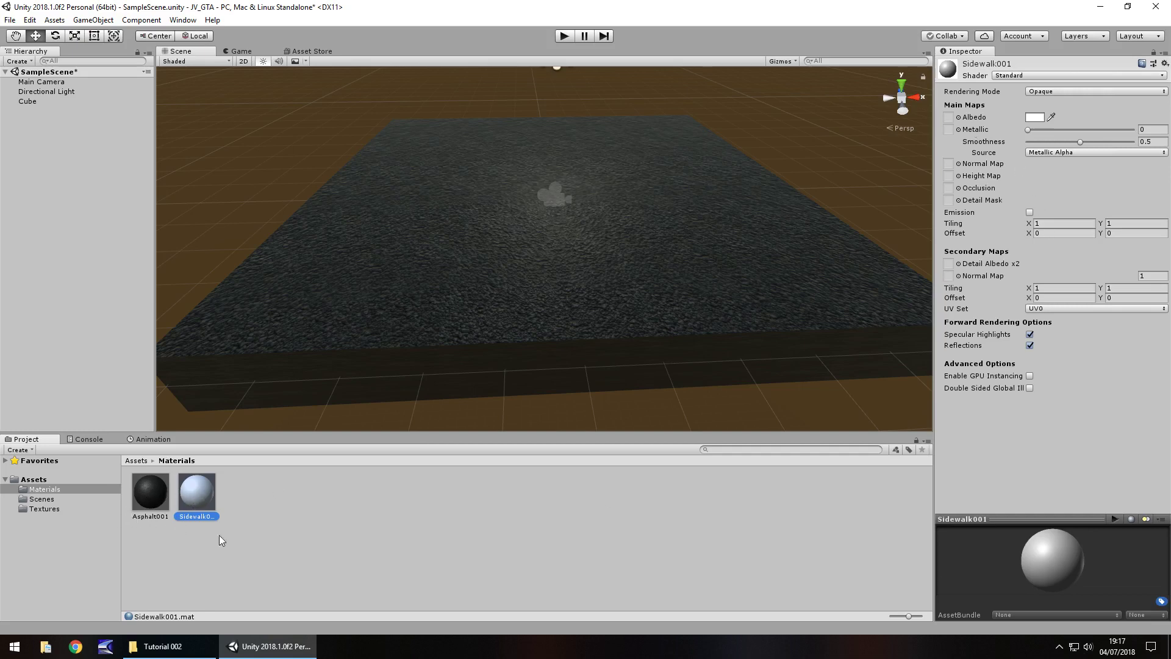
# Assign the sidewalk texture from Textures as Sidewalk001's albedo.
pyautogui.click(32, 511)
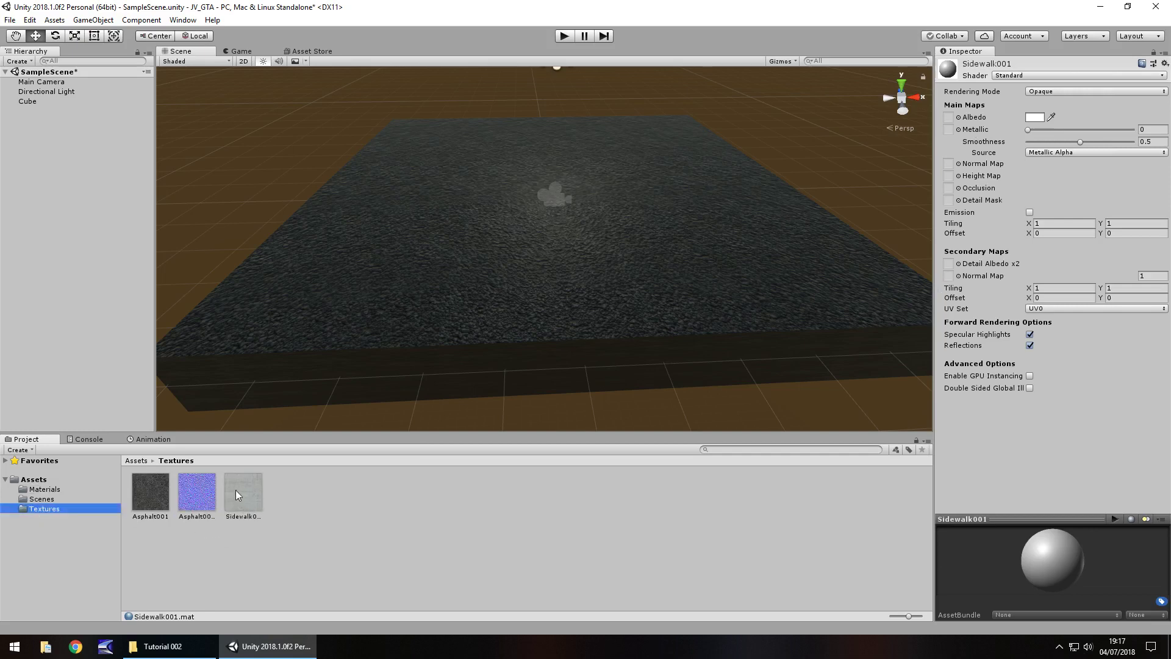
pyautogui.moveTo(235, 496); pyautogui.dragTo(948, 119)
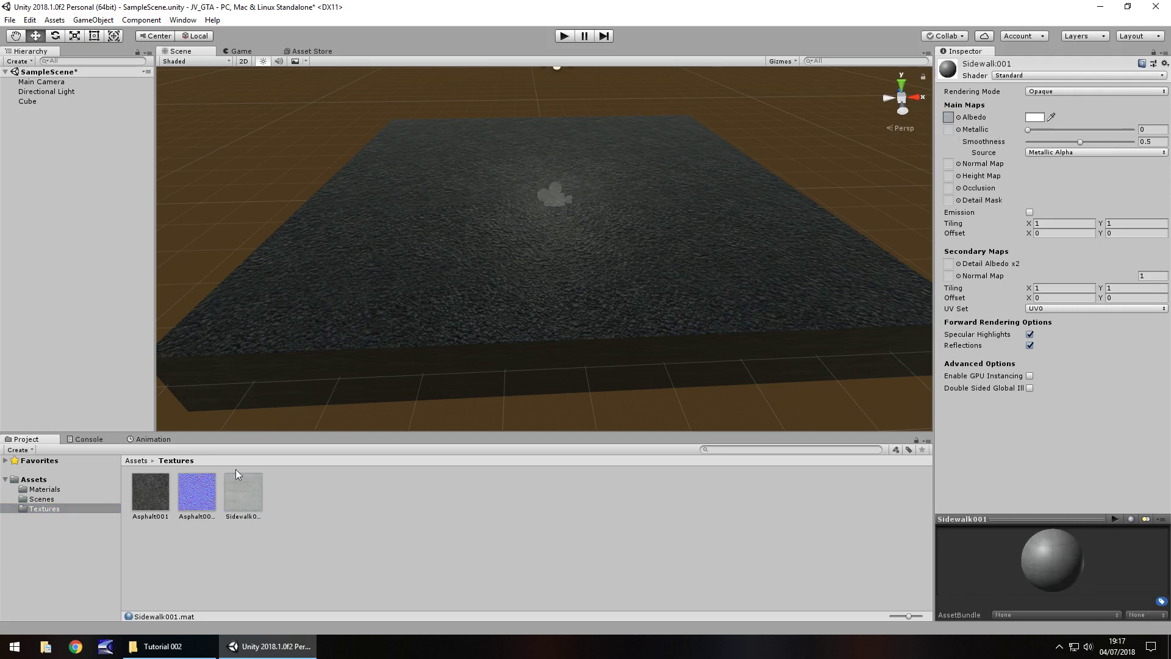
pyautogui.click(242, 491)
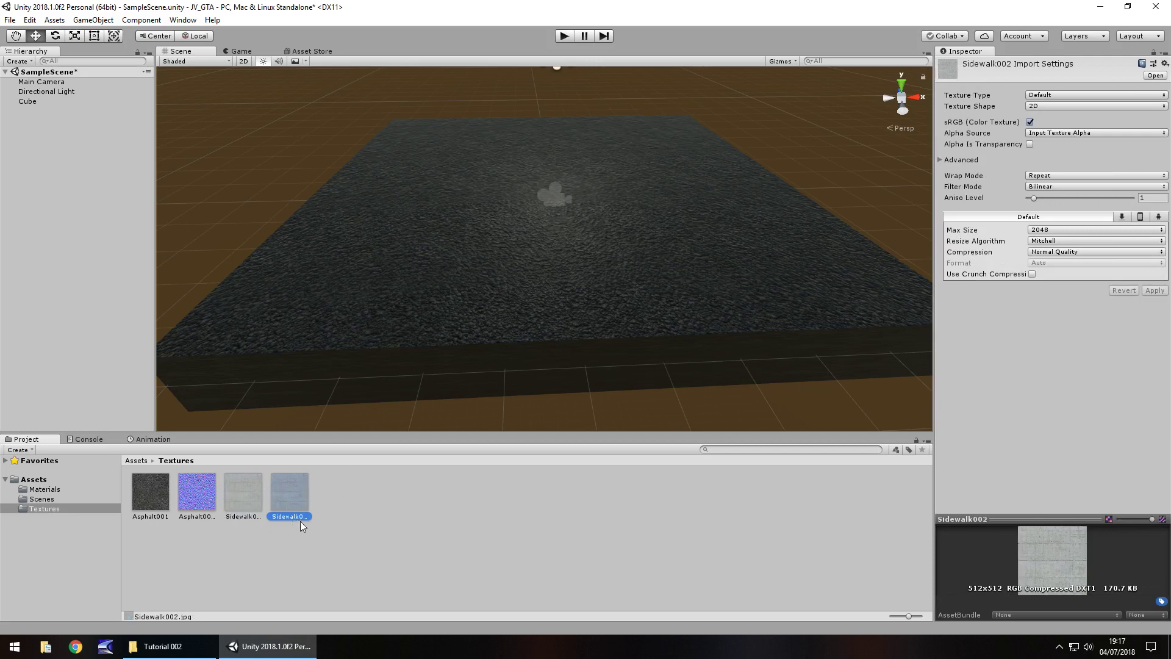
# Rename the Sidewalk002 texture to Sidewalk001_N.
pyautogui.click(301, 518)
pyautogui.moveTo(307, 517); pyautogui.dragTo(312, 515)
pyautogui.write('1_N')
pyautogui.press('Return')
# Import Sidewalk001_N as a Normal map created from grayscale and apply it.
pyautogui.click(1059, 95)
pyautogui.click(1066, 122)
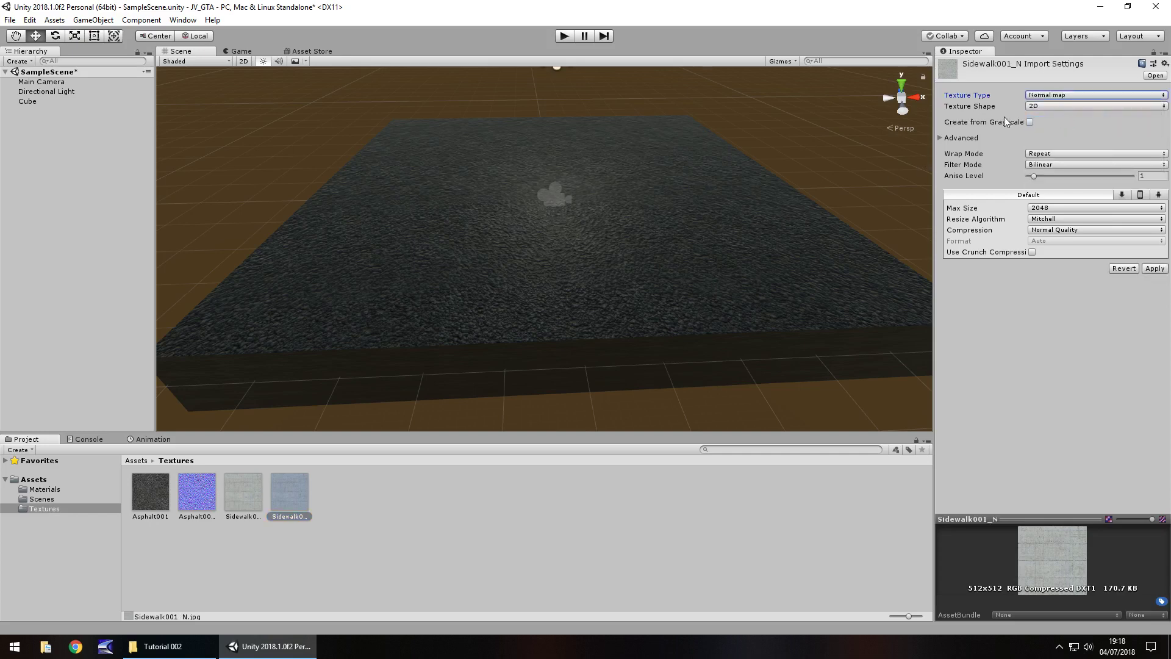
pyautogui.click(1030, 122)
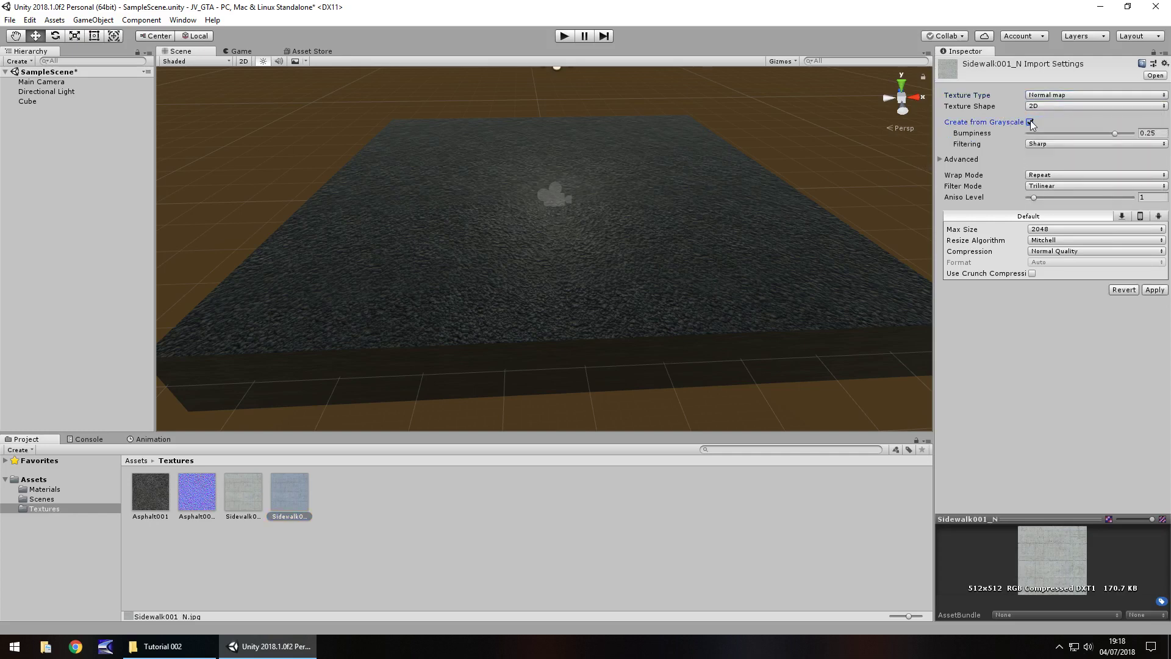
pyautogui.click(1154, 291)
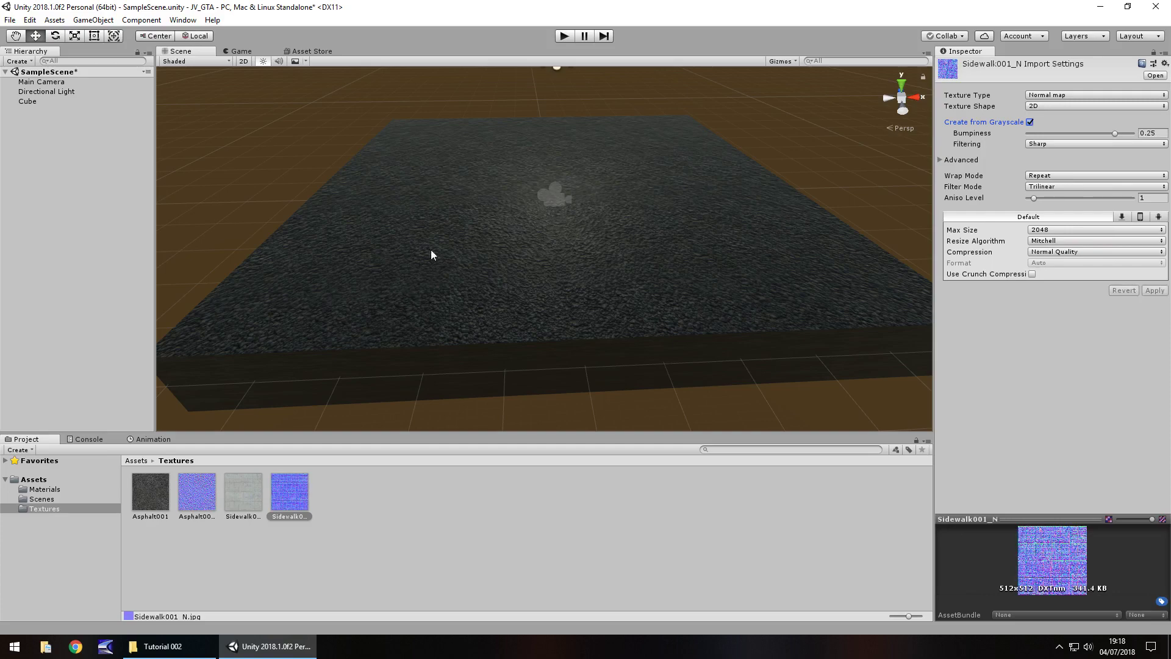
# Select the asphalt slab Cube with vertex snapping on and duplicate it as Cube (1).
pyautogui.keyDown('alt'); pyautogui.moveTo(442, 247); pyautogui.dragTo(426, 217); pyautogui.keyUp('alt')
pyautogui.click(528, 218)
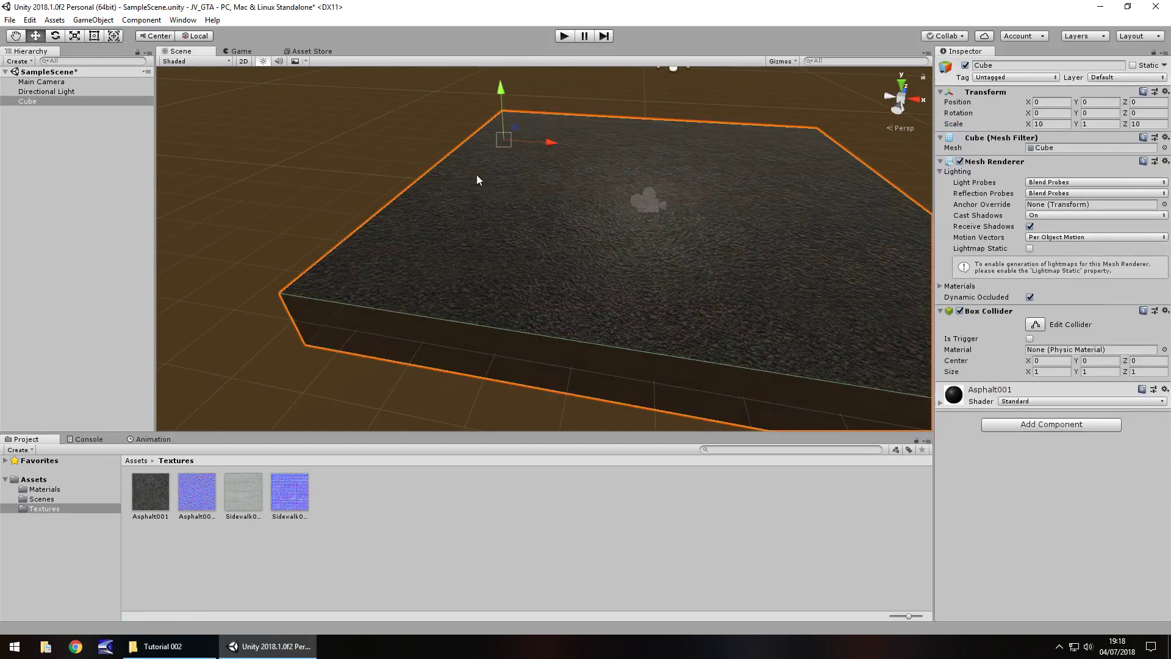
pyautogui.press('v')
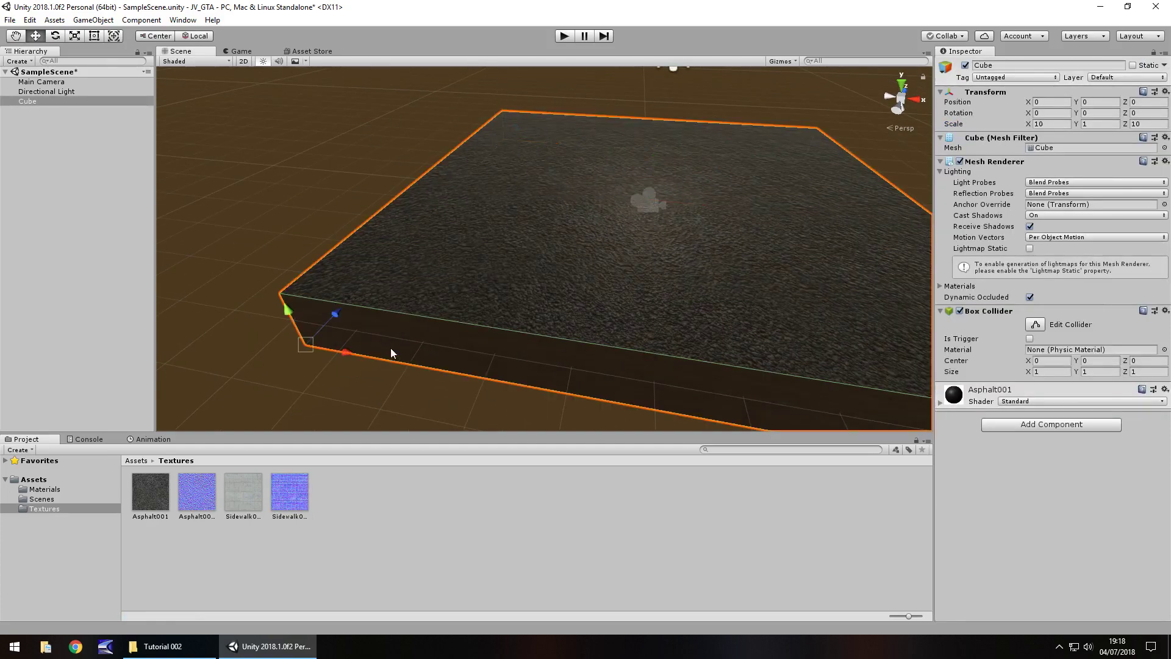
pyautogui.hotkey('ctrl', 'd')
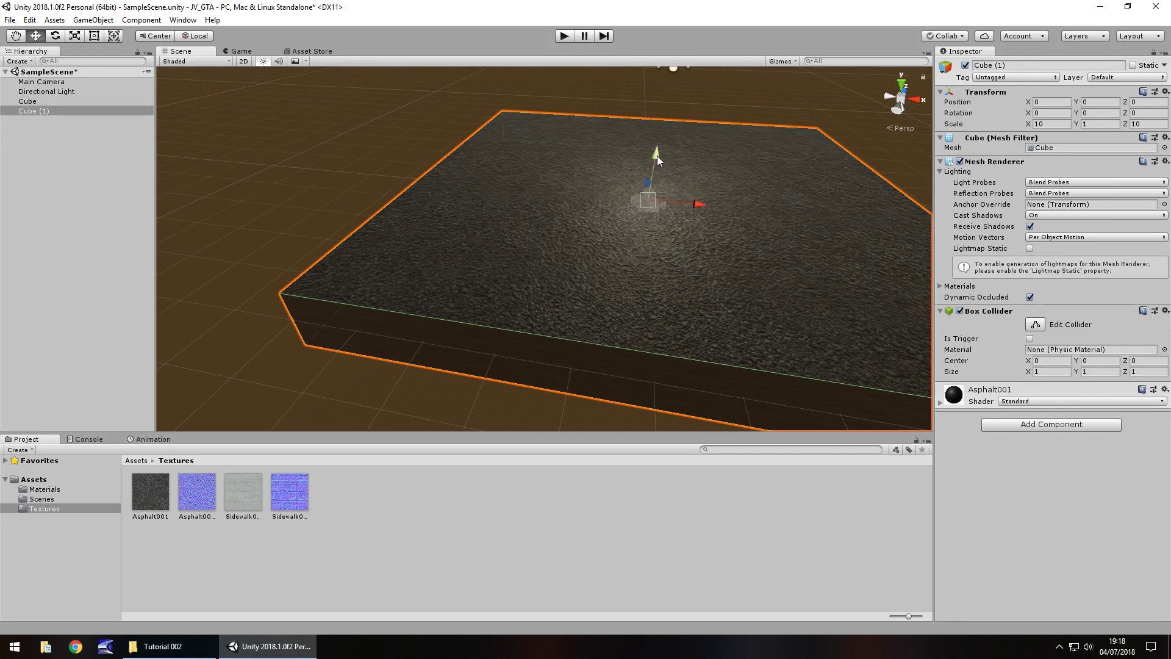
# Set the Move snap increments to 0.5 on X, Y and Z in Snap Settings.
pyautogui.press('v')
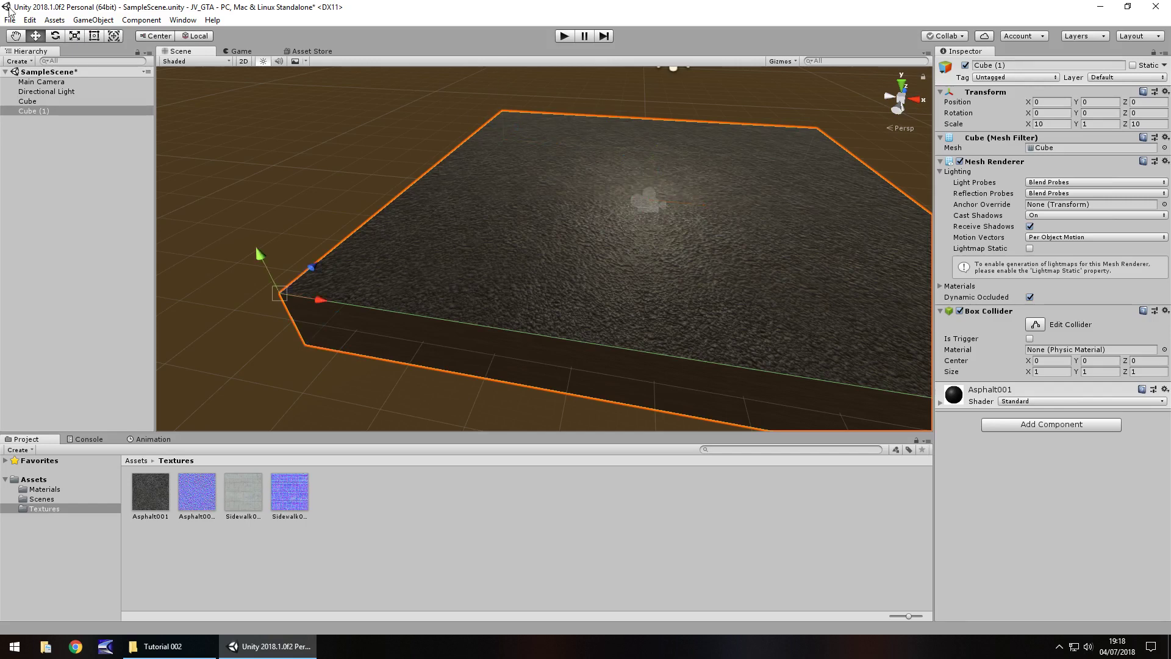
pyautogui.click(30, 20)
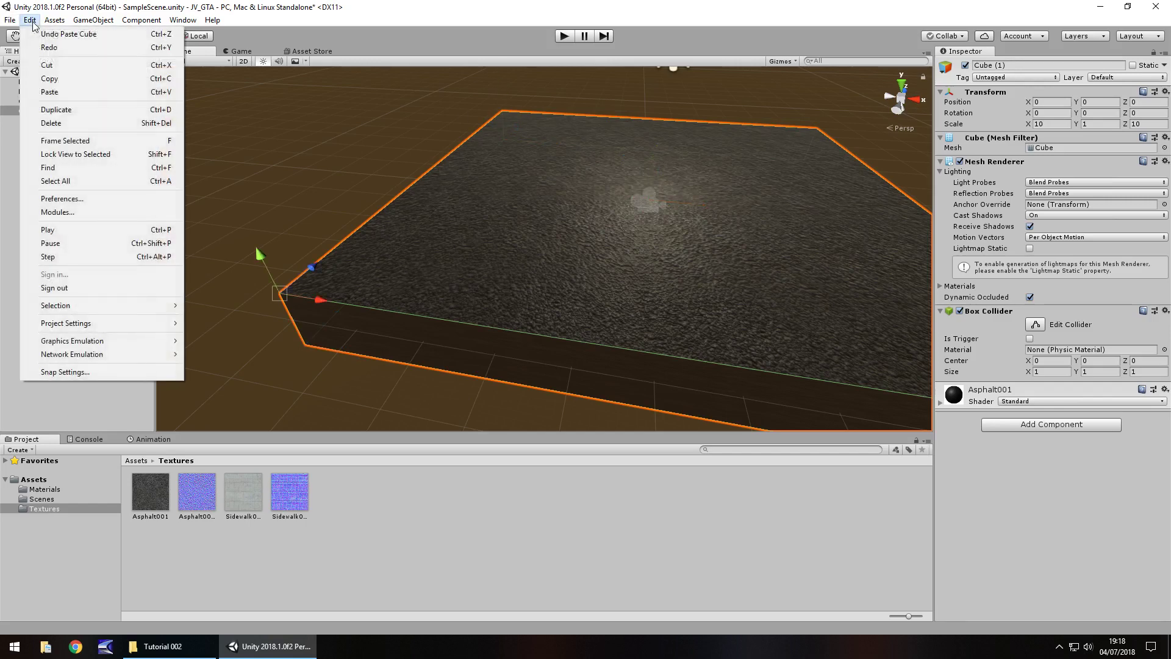
pyautogui.click(72, 372)
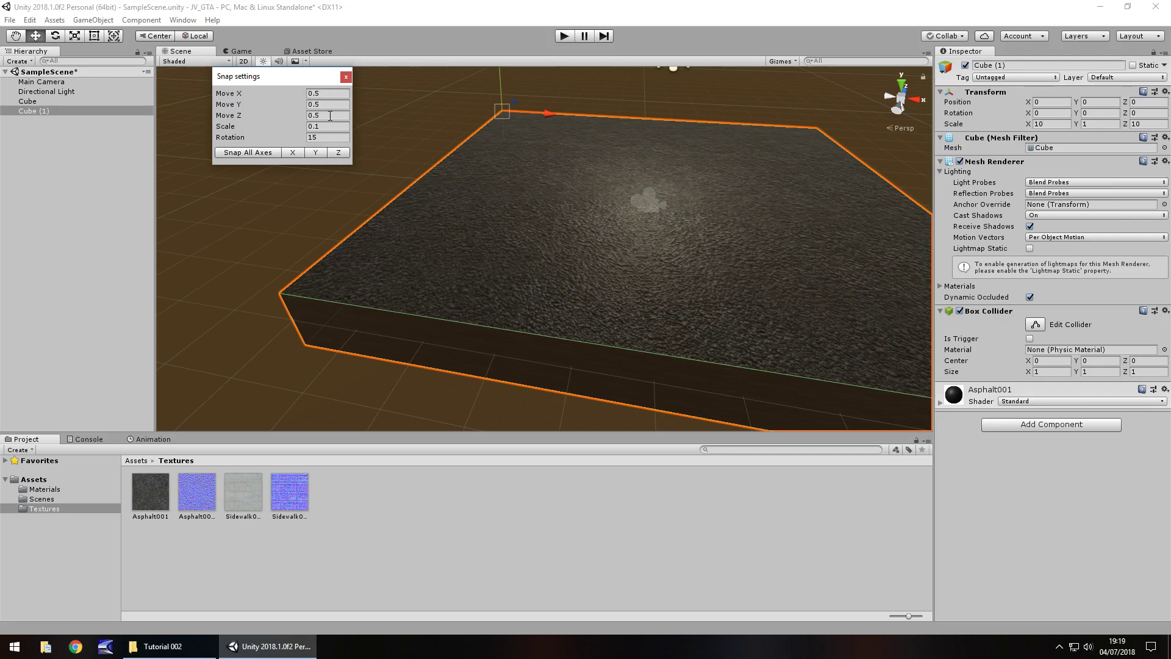
pyautogui.click(340, 80)
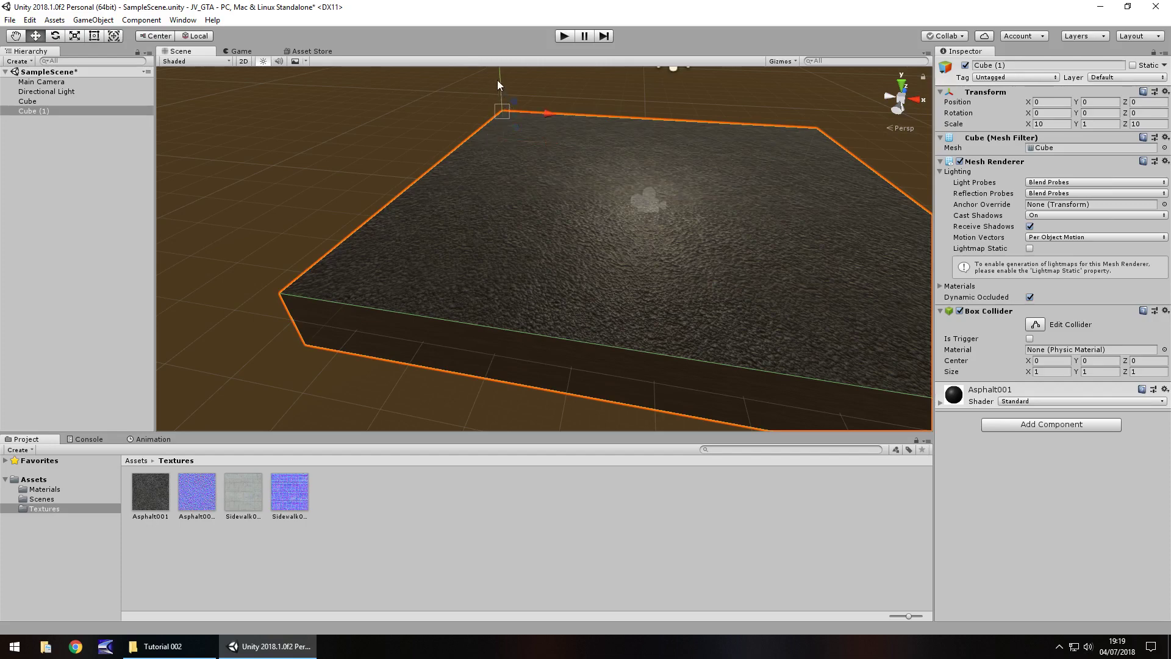
# Move Cube (1) up to Y 0.5 and left to X -8 beside the original slab.
pyautogui.keyDown('ctrl'); pyautogui.moveTo(501, 80); pyautogui.dragTo(501, 56); pyautogui.keyUp('ctrl')
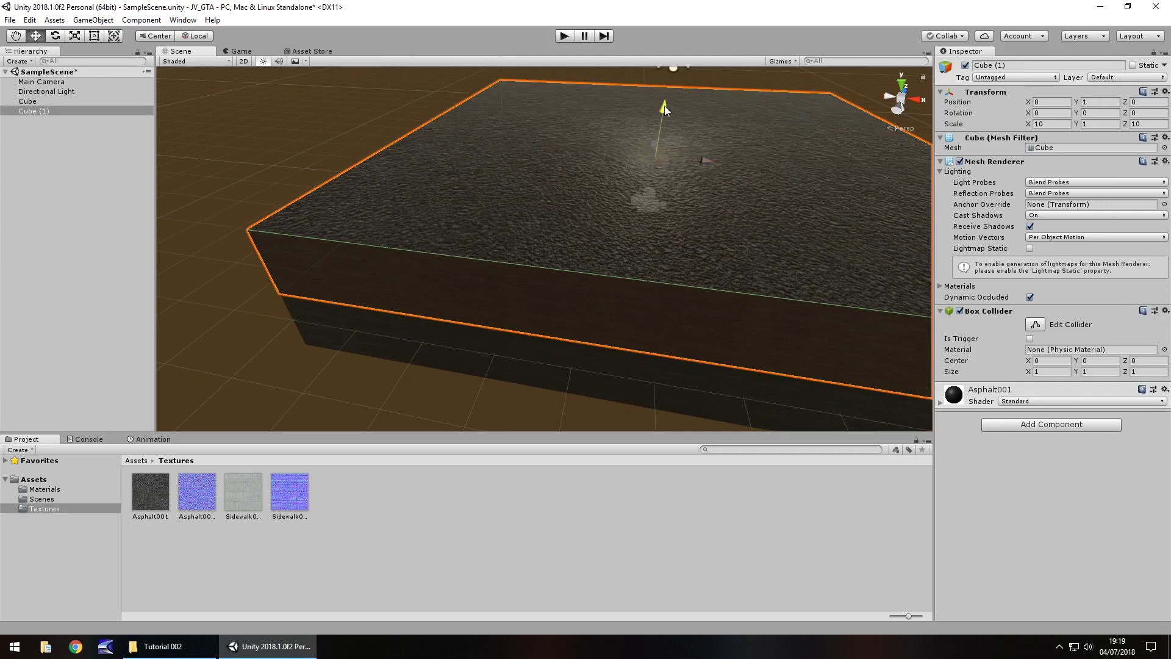
pyautogui.keyDown('ctrl'); pyautogui.moveTo(664, 104); pyautogui.dragTo(662, 127); pyautogui.keyUp('ctrl')
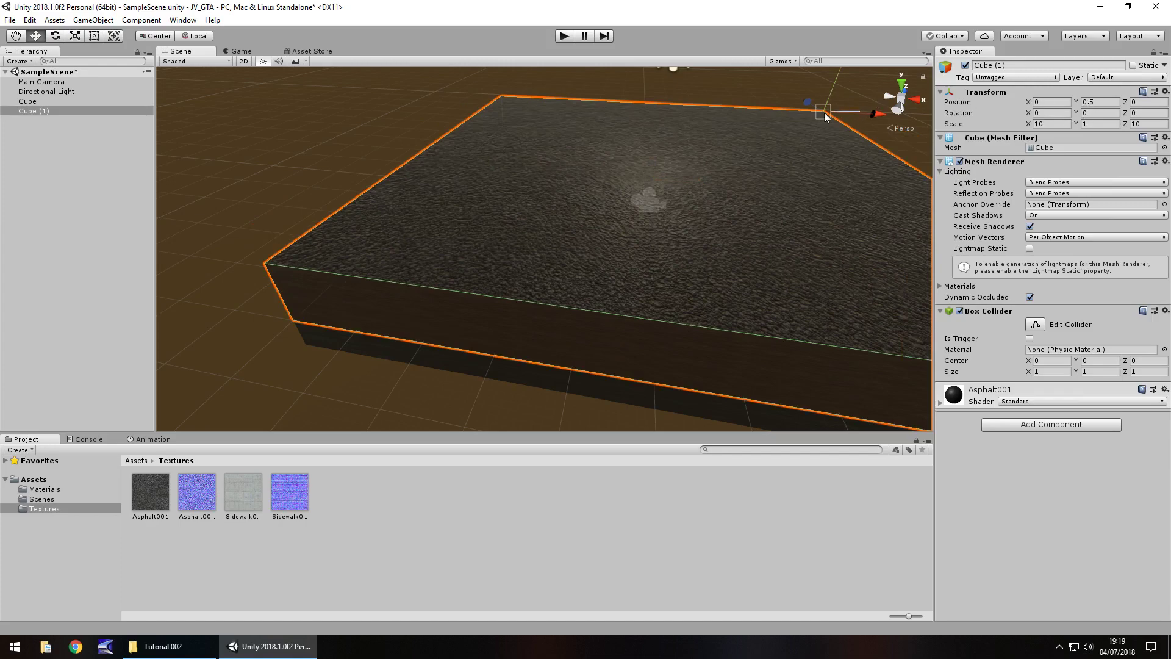
pyautogui.keyDown('ctrl'); pyautogui.moveTo(874, 116); pyautogui.dragTo(573, 116); pyautogui.keyUp('ctrl')
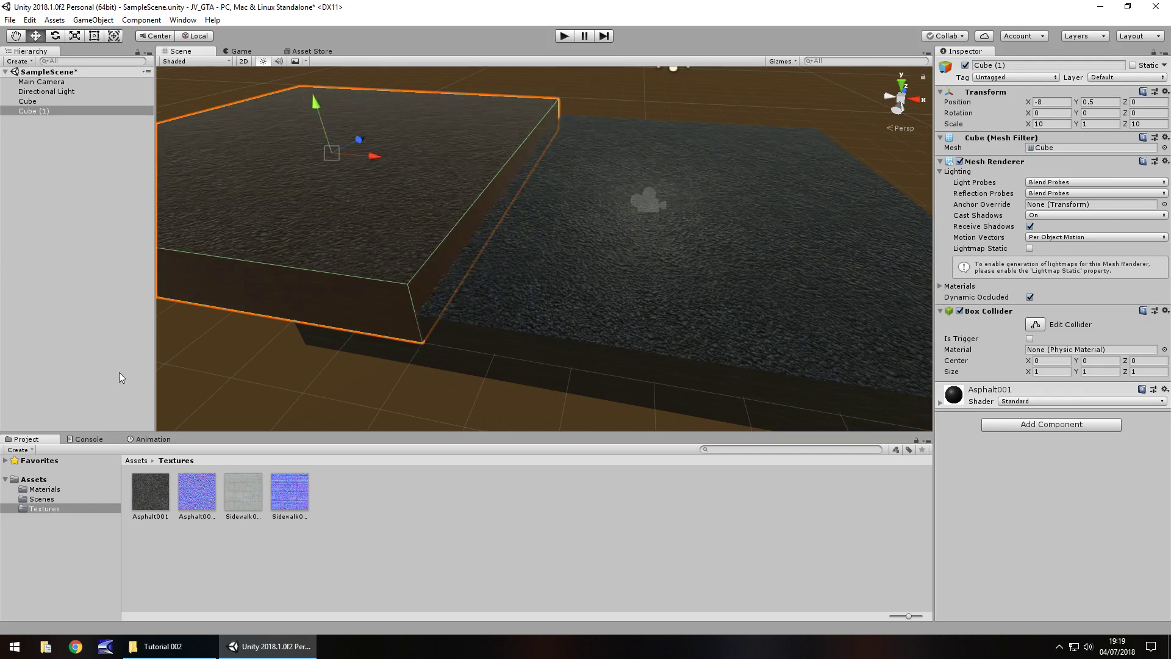
pyautogui.press('v')
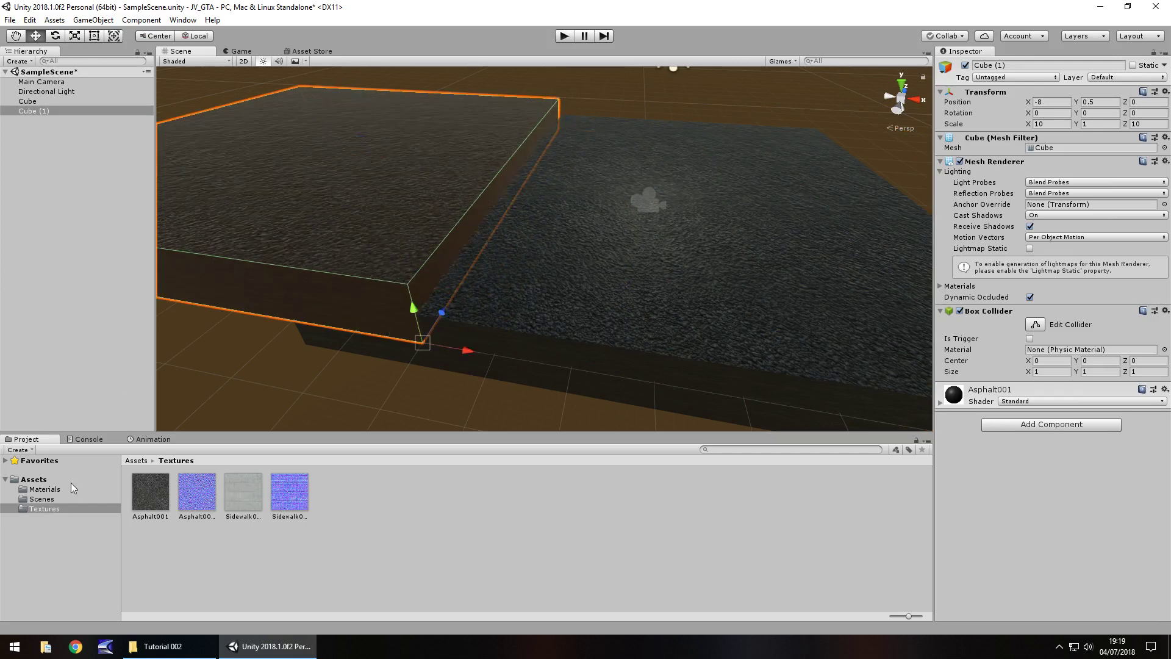
# Apply the Sidewalk001 material to the left duplicate slab and show its settings.
pyautogui.click(49, 489)
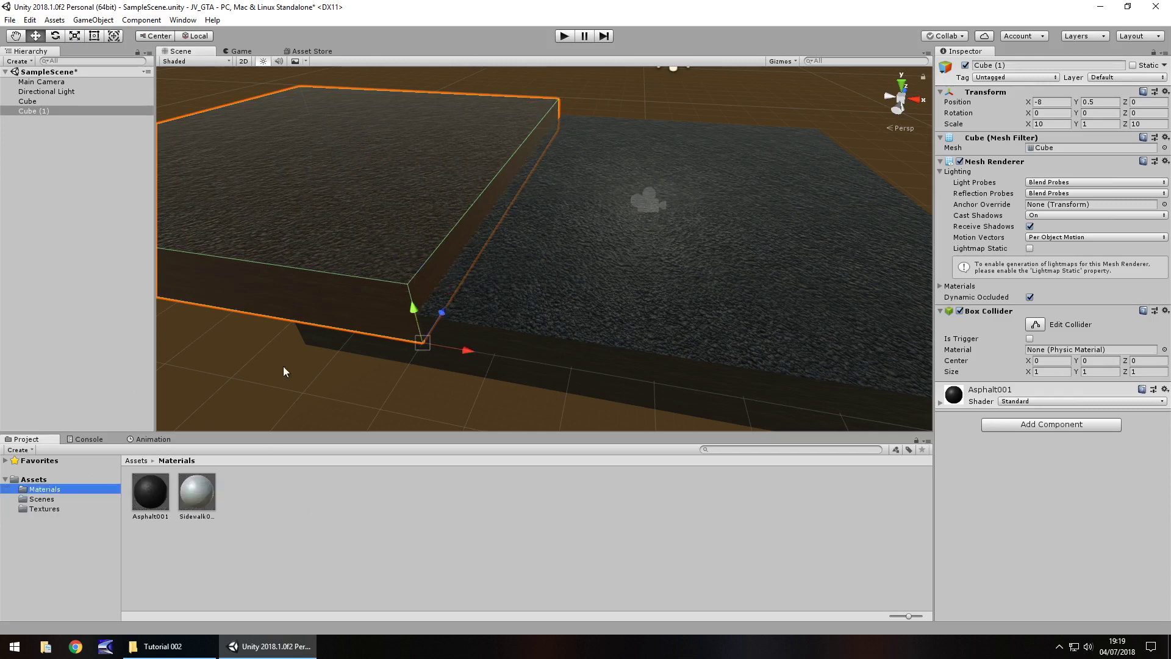
pyautogui.moveTo(193, 499); pyautogui.dragTo(305, 198)
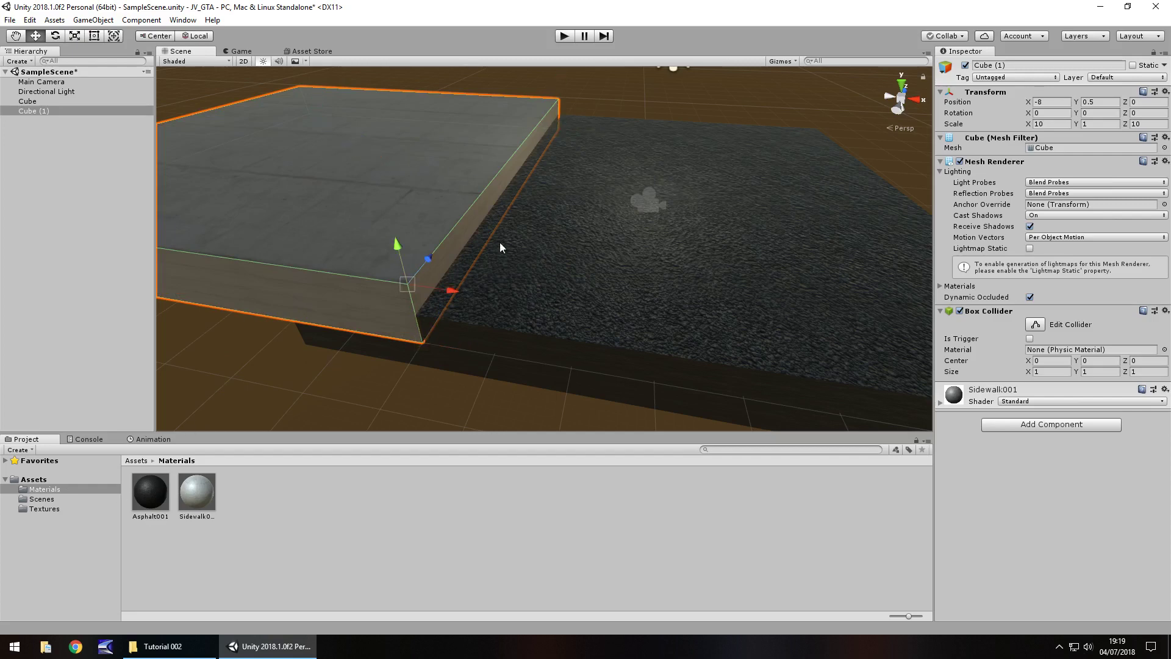
pyautogui.click(200, 497)
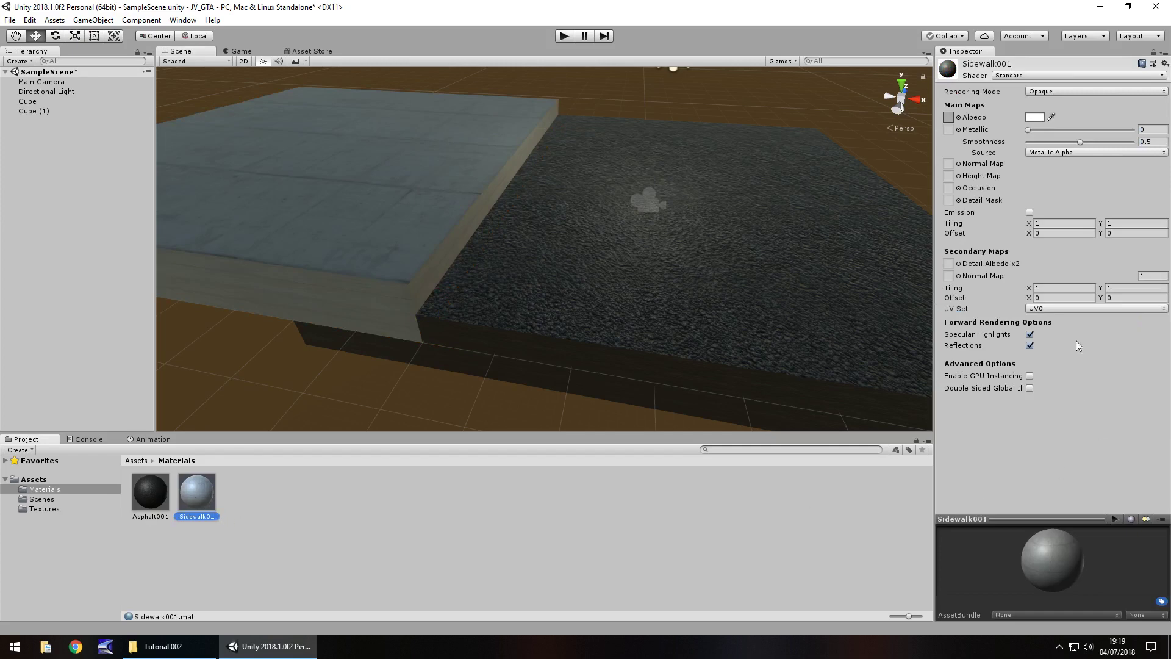
# Give Sidewalk001 the sidewalk normal map at strength 0.5, 4×4 tiling and emission on.
pyautogui.click(58, 509)
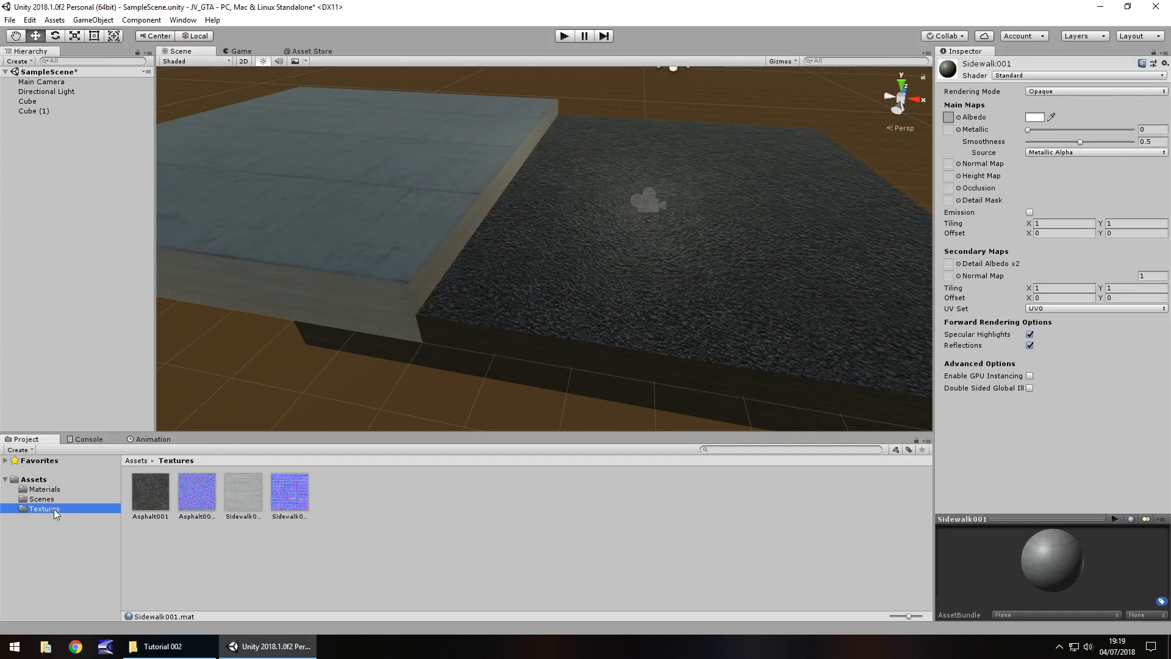
pyautogui.moveTo(289, 493); pyautogui.dragTo(952, 166)
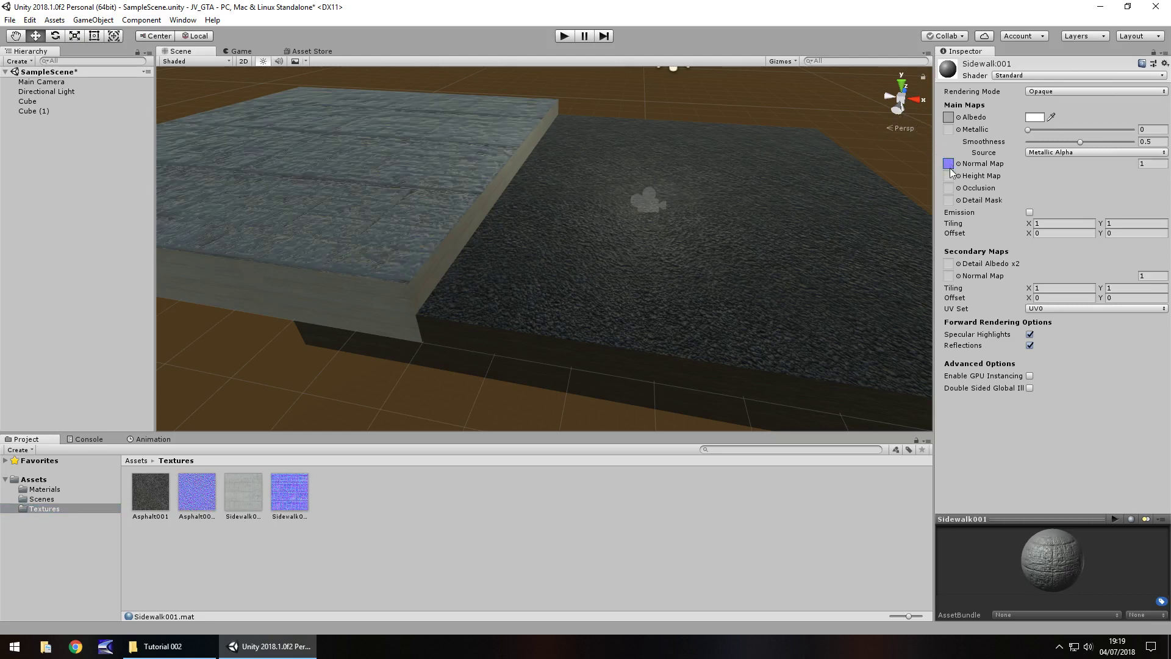
pyautogui.click(1062, 223)
pyautogui.write('4')
pyautogui.click(1119, 224)
pyautogui.write('4')
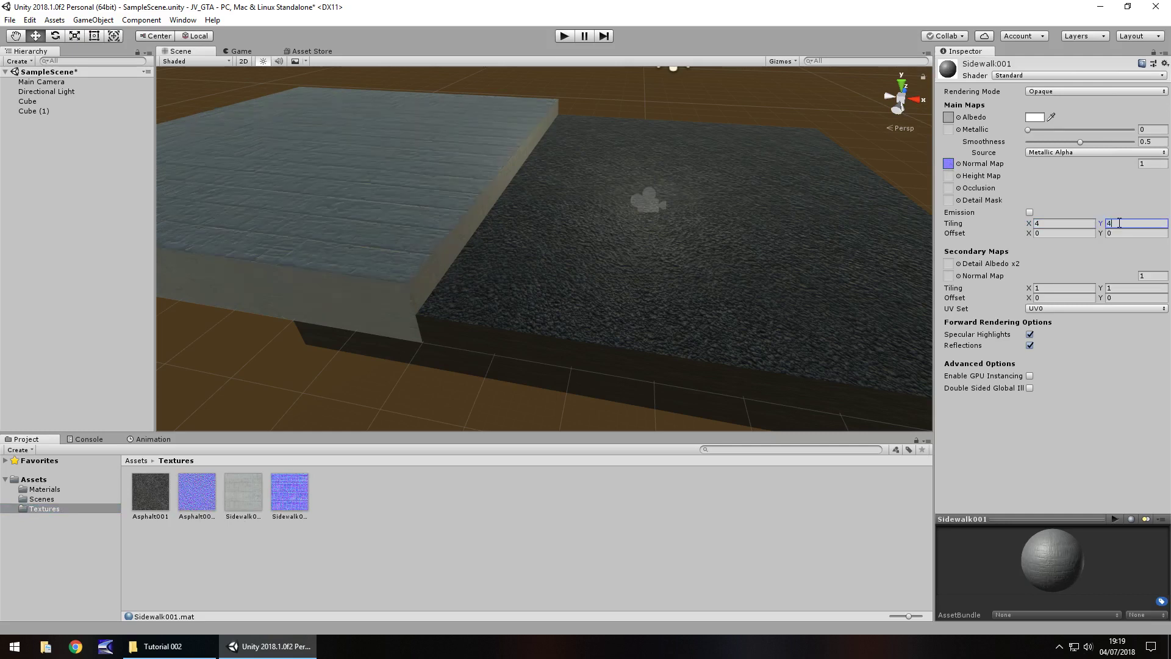
pyautogui.click(1029, 213)
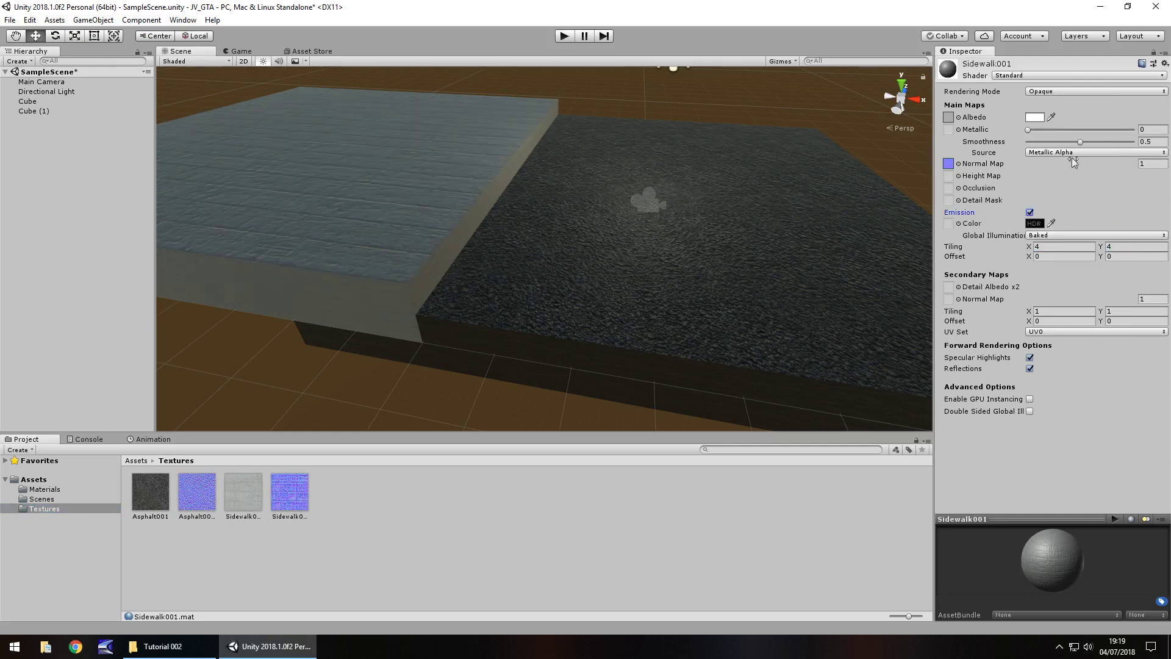
pyautogui.click(1154, 165)
pyautogui.write('0.5')
# After comparing with Asphalt001, set Sidewalk001's Metallic to 0.65 and emission GI to Realtime.
pyautogui.click(60, 490)
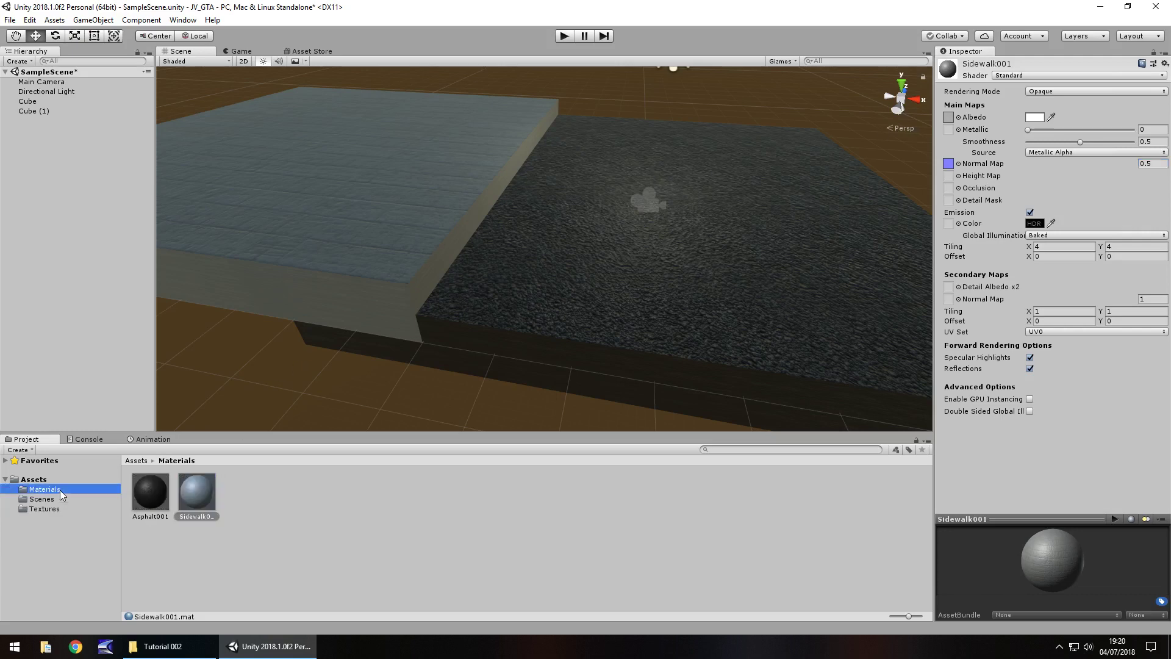
pyautogui.click(153, 496)
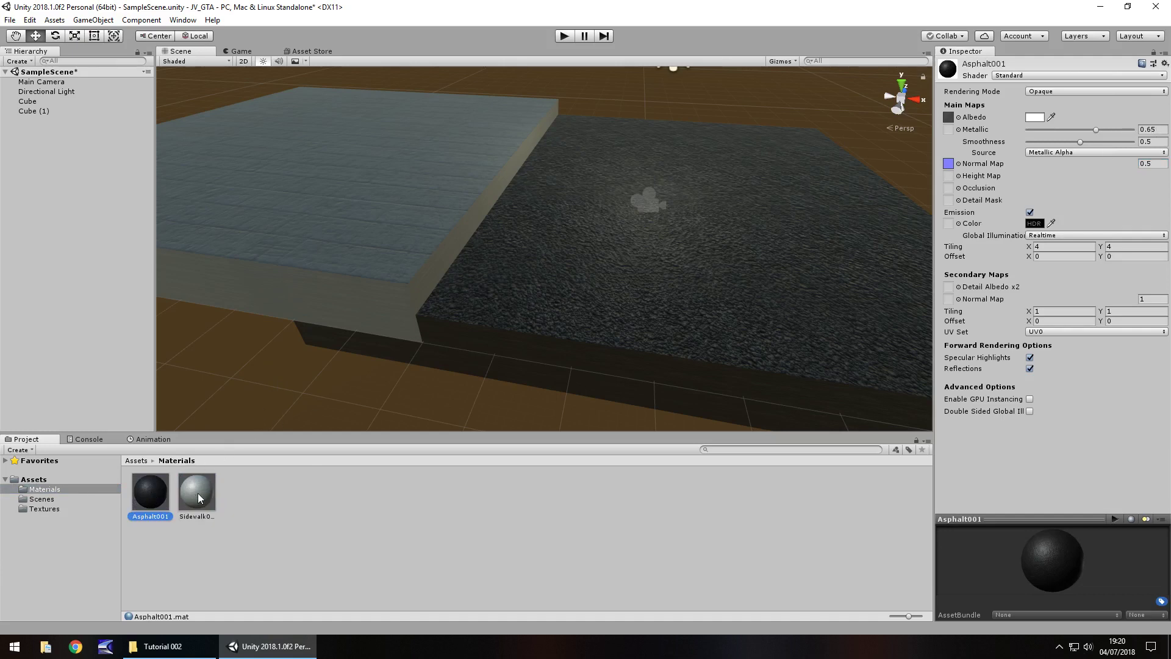
pyautogui.click(198, 492)
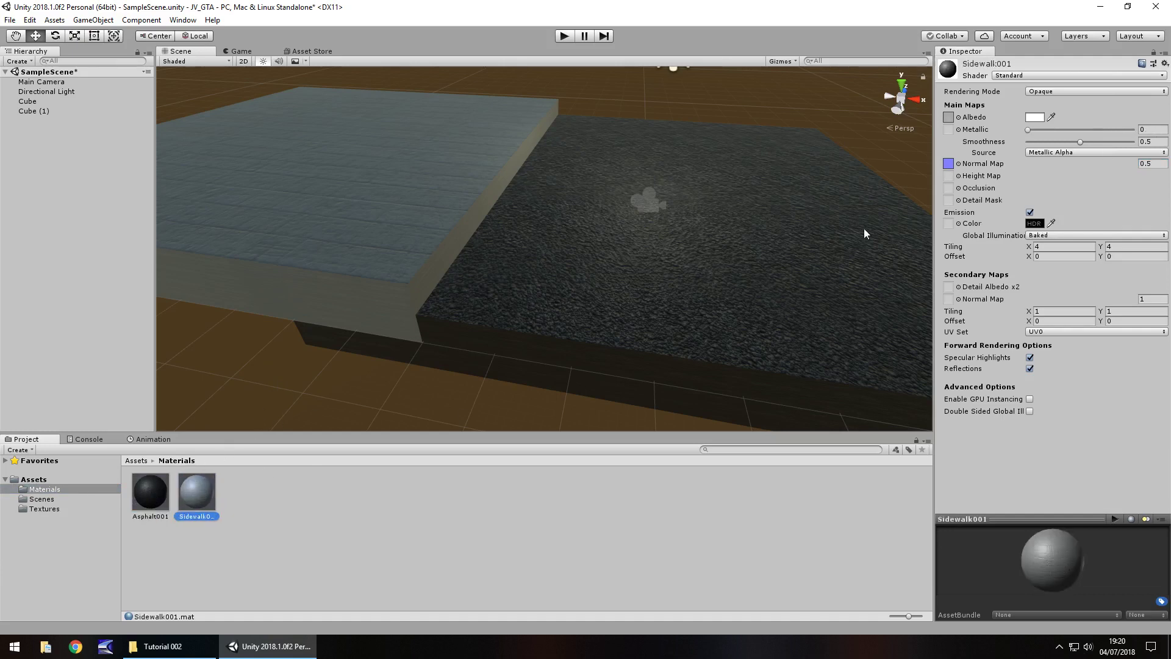
pyautogui.click(1143, 129)
pyautogui.write('0.6')
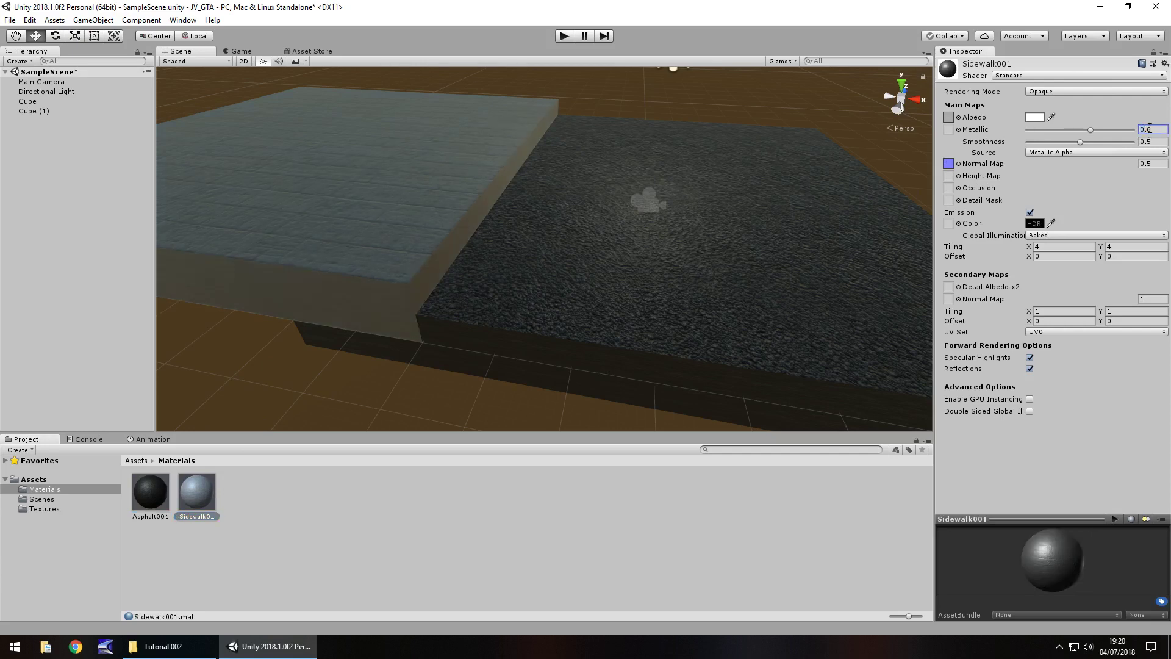
pyautogui.write('5')
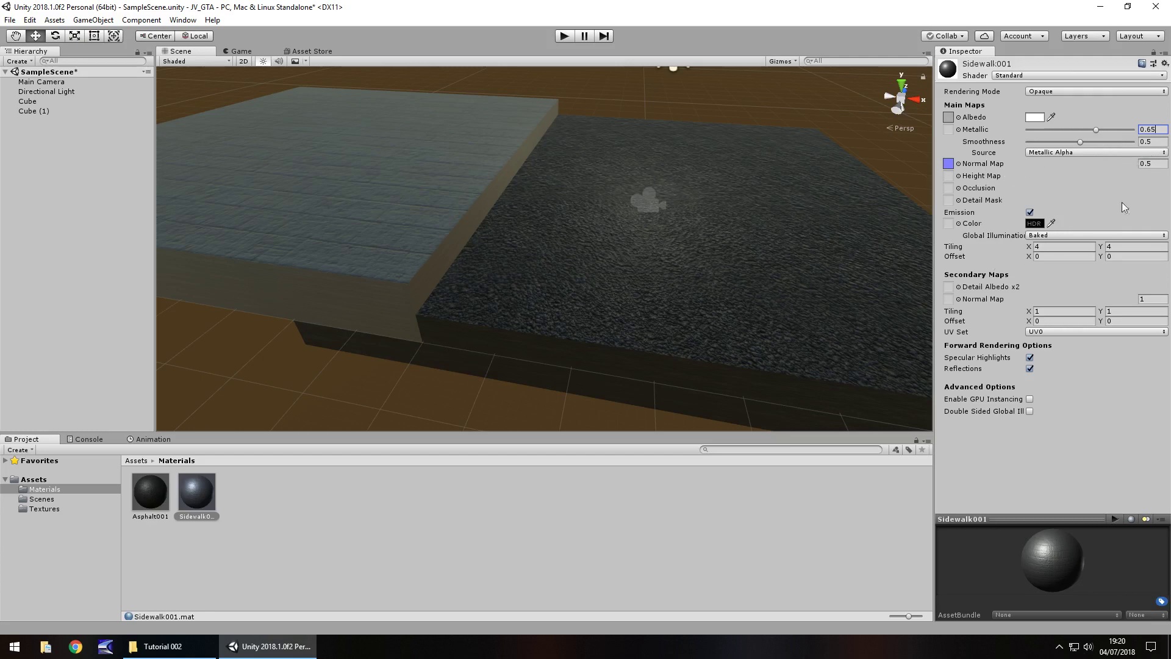
pyautogui.click(1066, 236)
pyautogui.click(1070, 246)
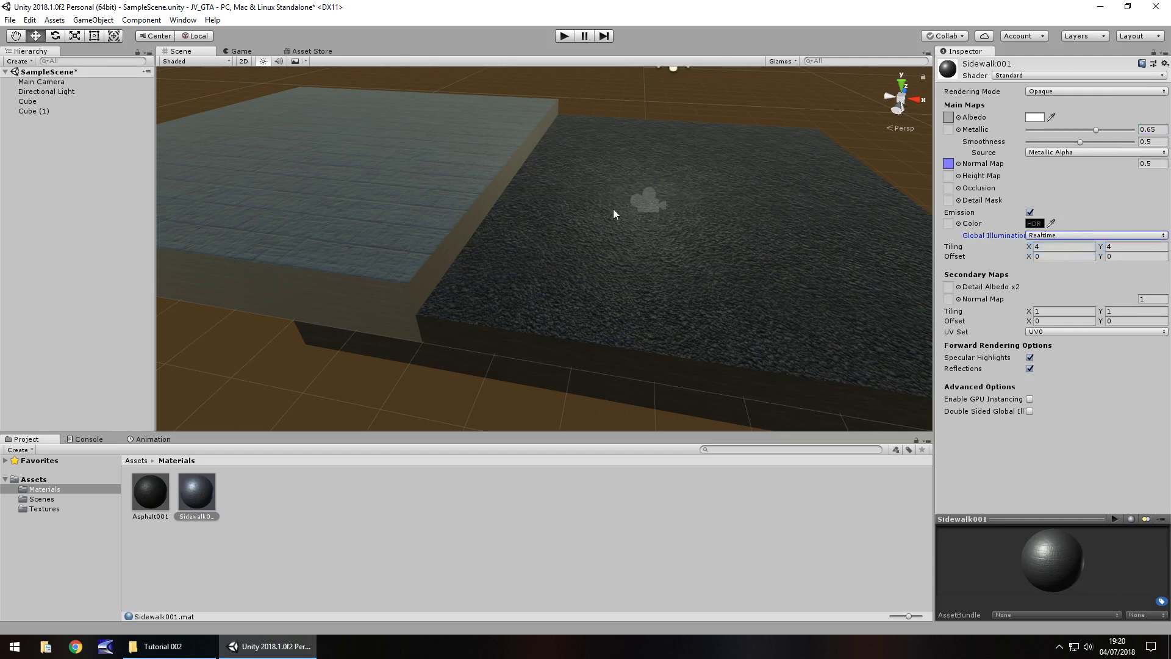
pyautogui.keyDown('alt'); pyautogui.moveTo(612, 208); pyautogui.dragTo(561, 259); pyautogui.keyUp('alt')
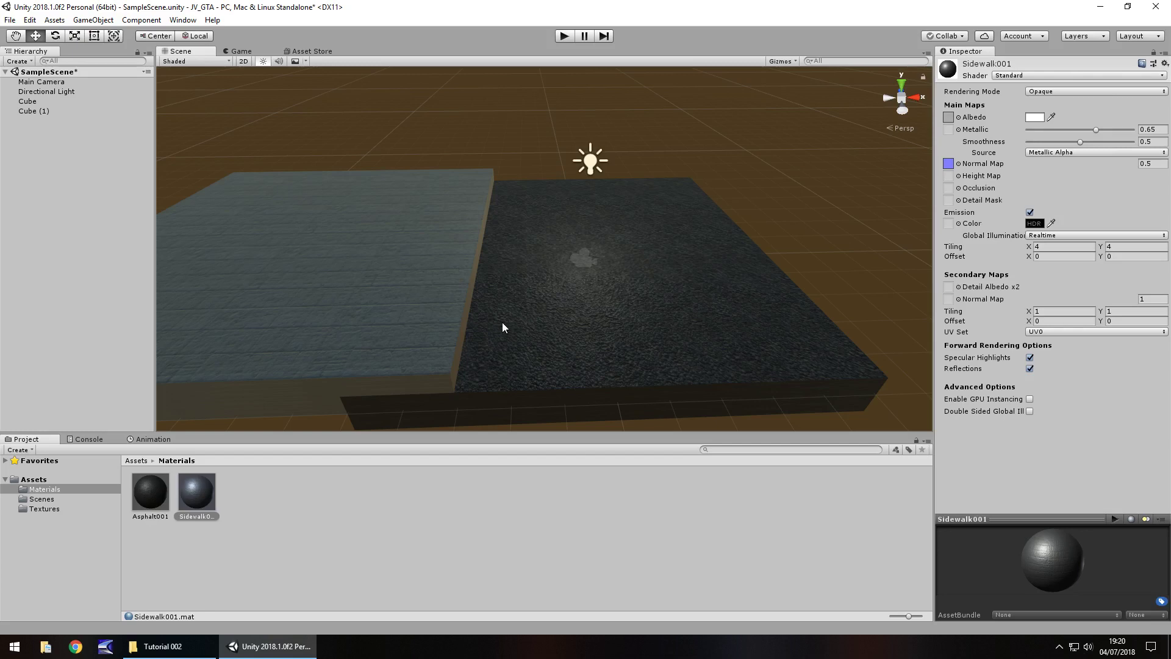
# Lower the sidewalk slab Cube (1) along Y from 0.5 to about 0.187.
pyautogui.click(341, 271)
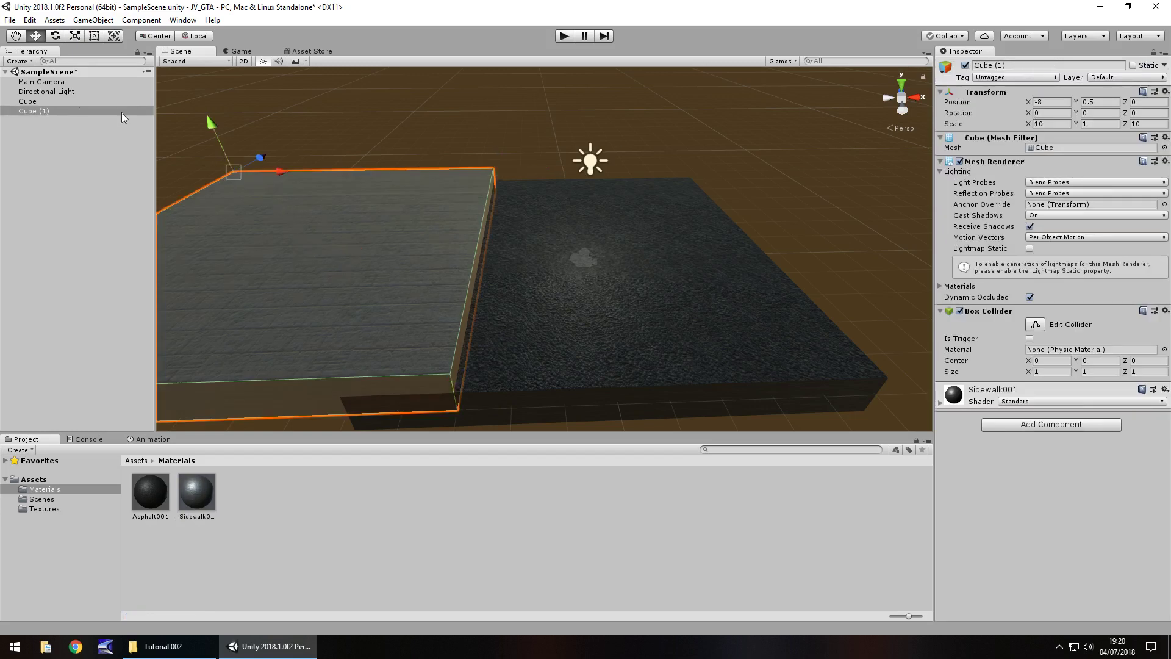
pyautogui.moveTo(211, 126); pyautogui.dragTo(210, 137)
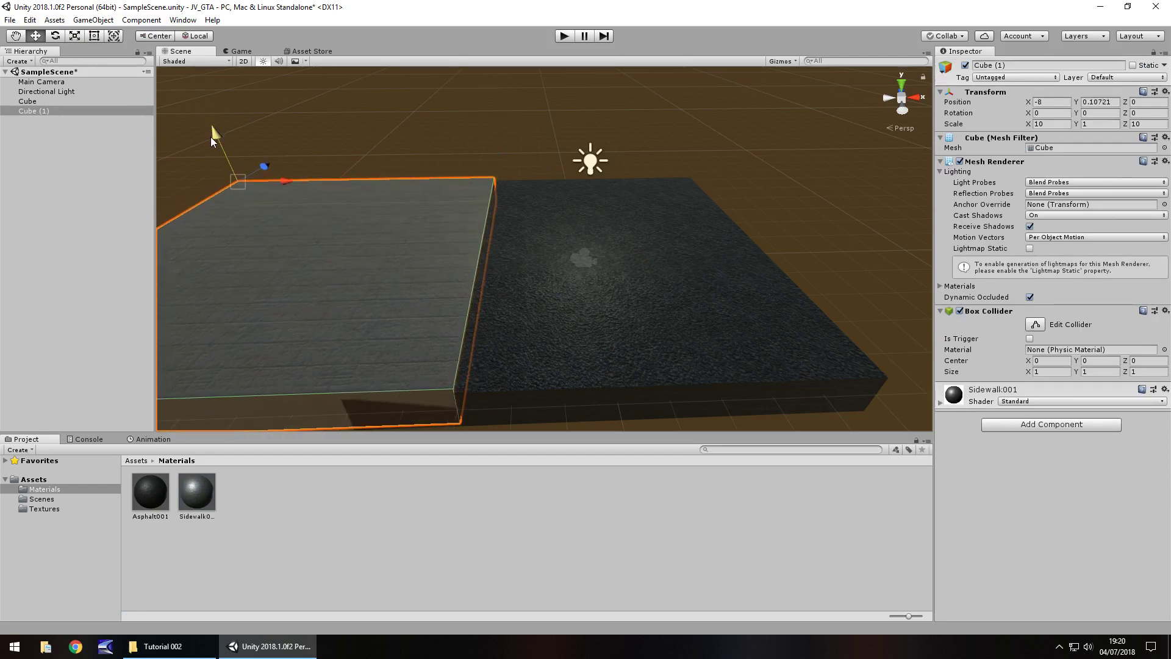
# Rename Cube to AsphaltSection001 and Cube (1) to SidewalkSection001 in the Hierarchy.
pyautogui.rightClick(26, 101)
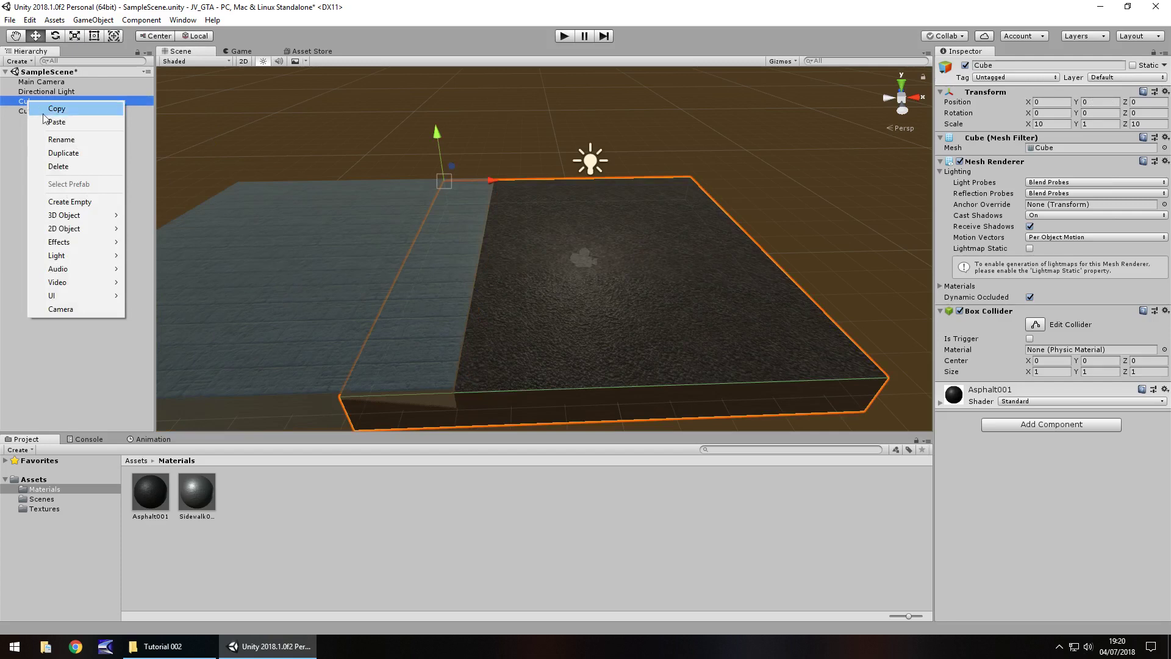
pyautogui.click(67, 139)
pyautogui.write('AsphaltSection001')
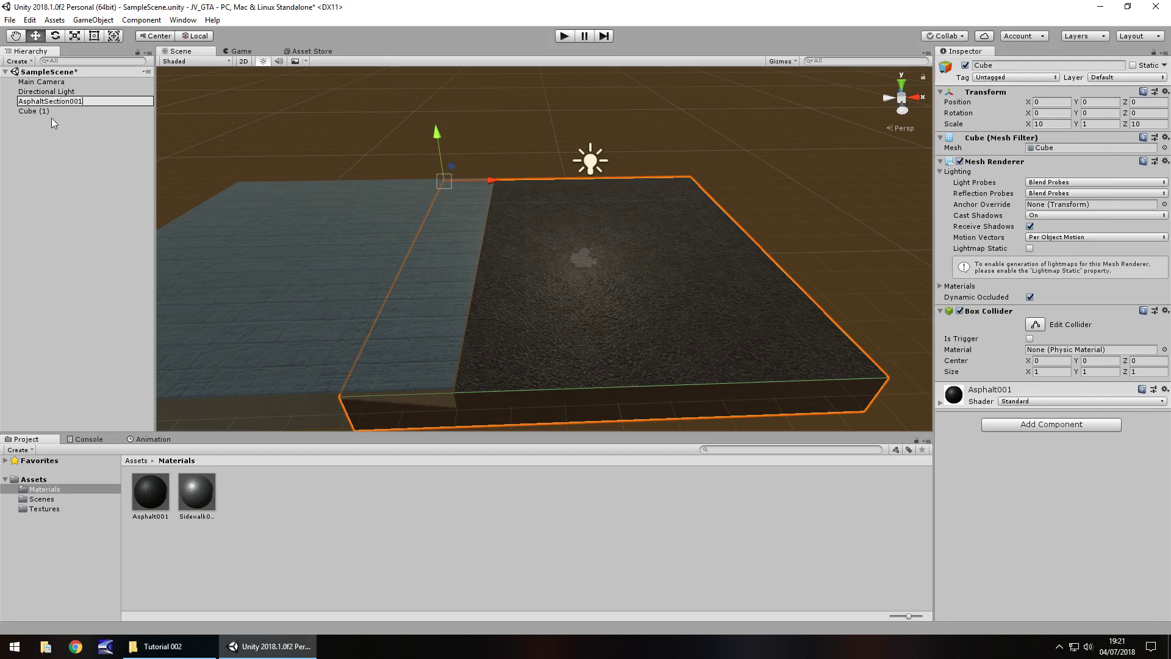
pyautogui.click(46, 113)
pyautogui.click(47, 112)
pyautogui.write('Sidew')
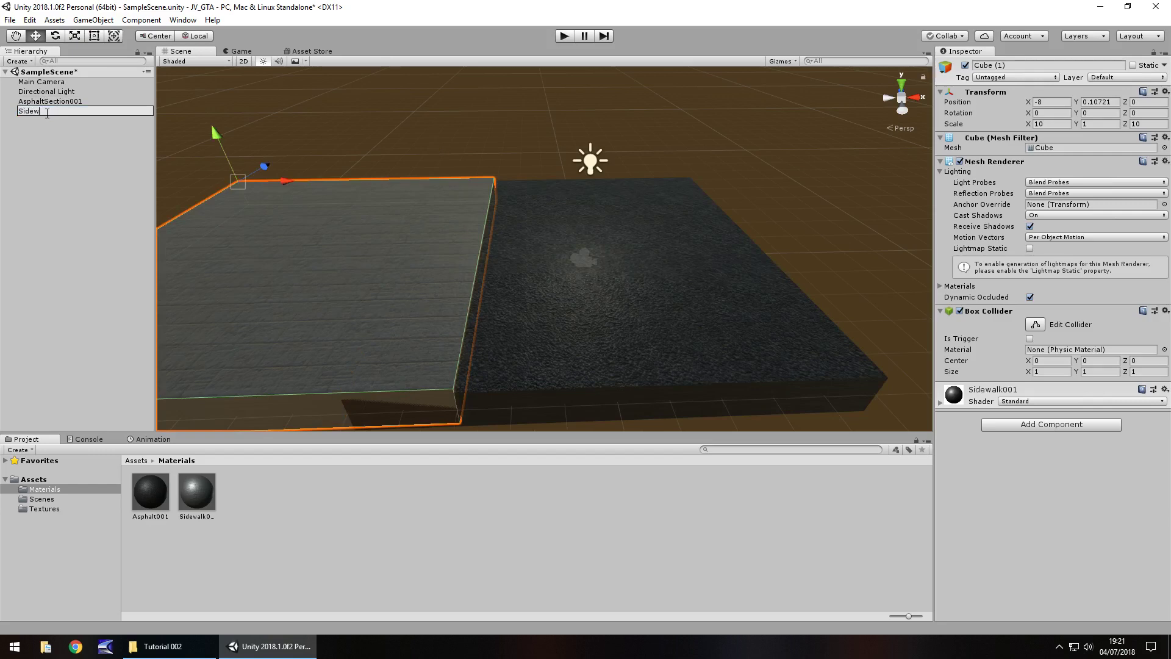
pyautogui.write('alkSection001')
pyautogui.press('Return')
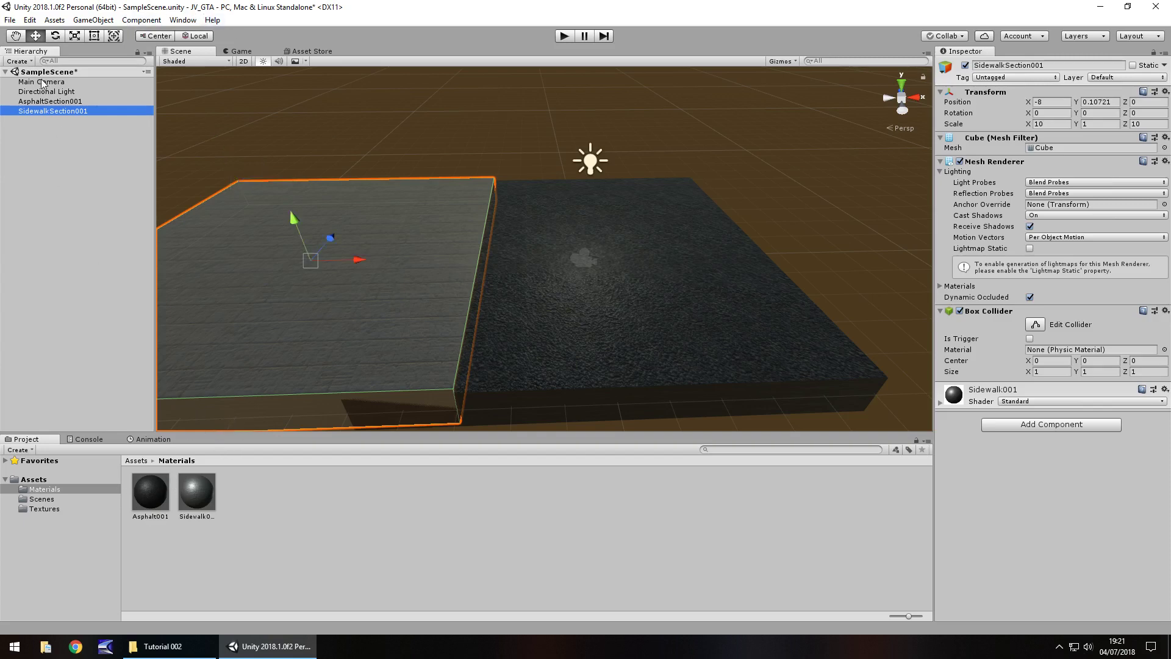
# Save the scene as OpenWorld inside the Assets/Scenes folder via Save Scene As.
pyautogui.click(10, 20)
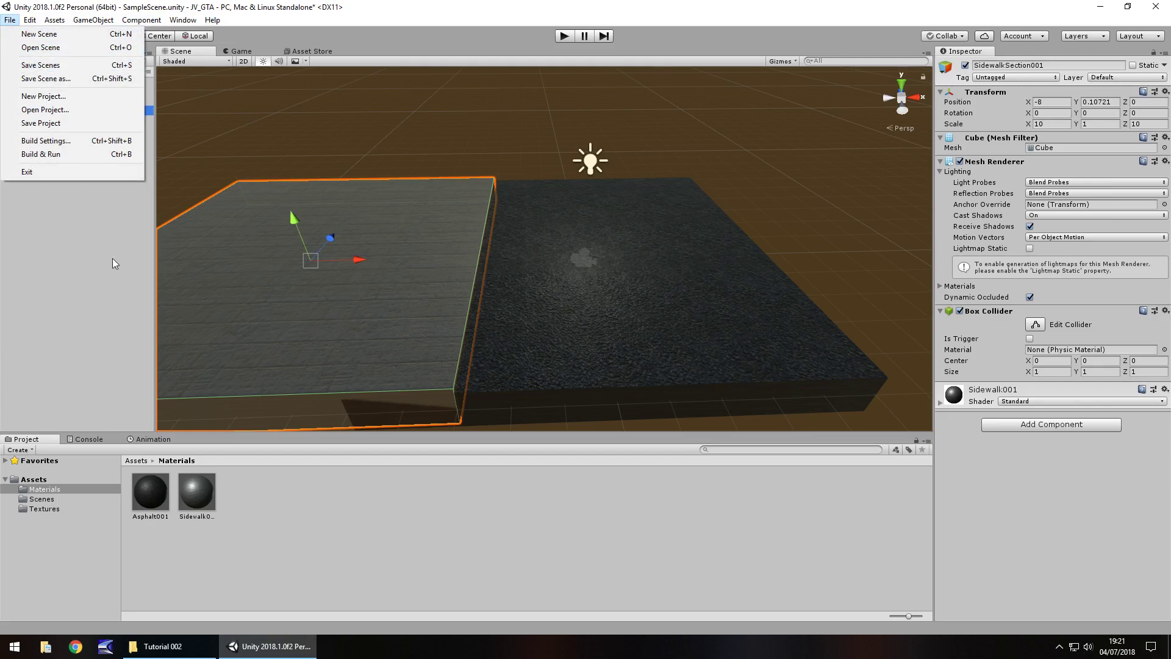
pyautogui.click(114, 287)
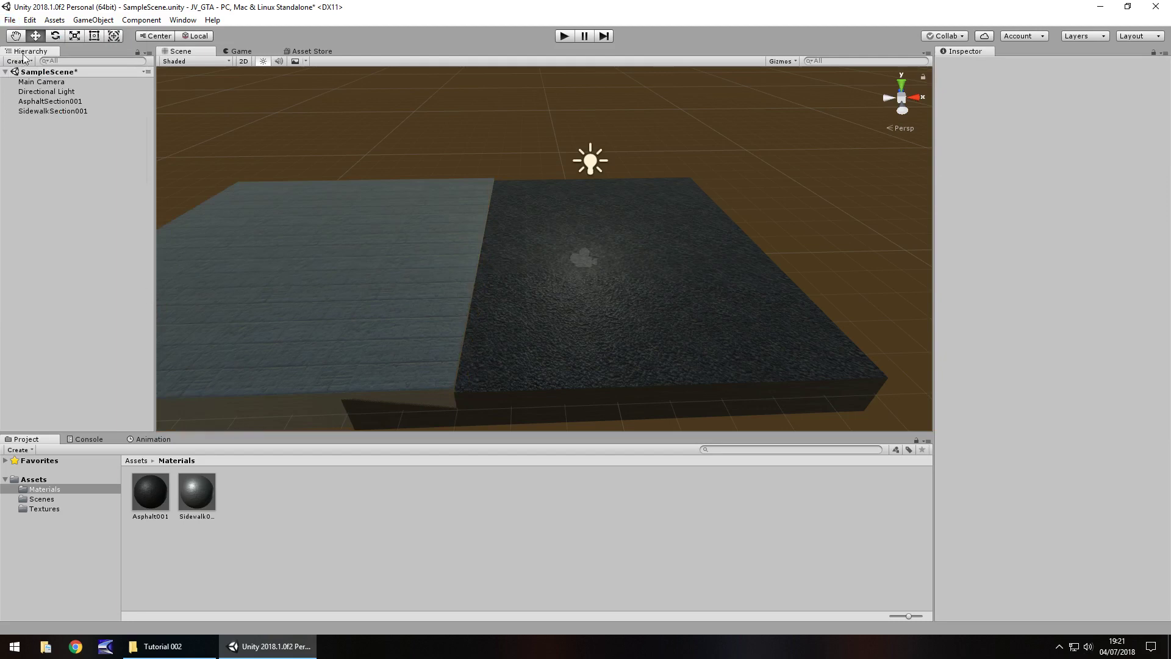
pyautogui.click(10, 21)
pyautogui.click(46, 77)
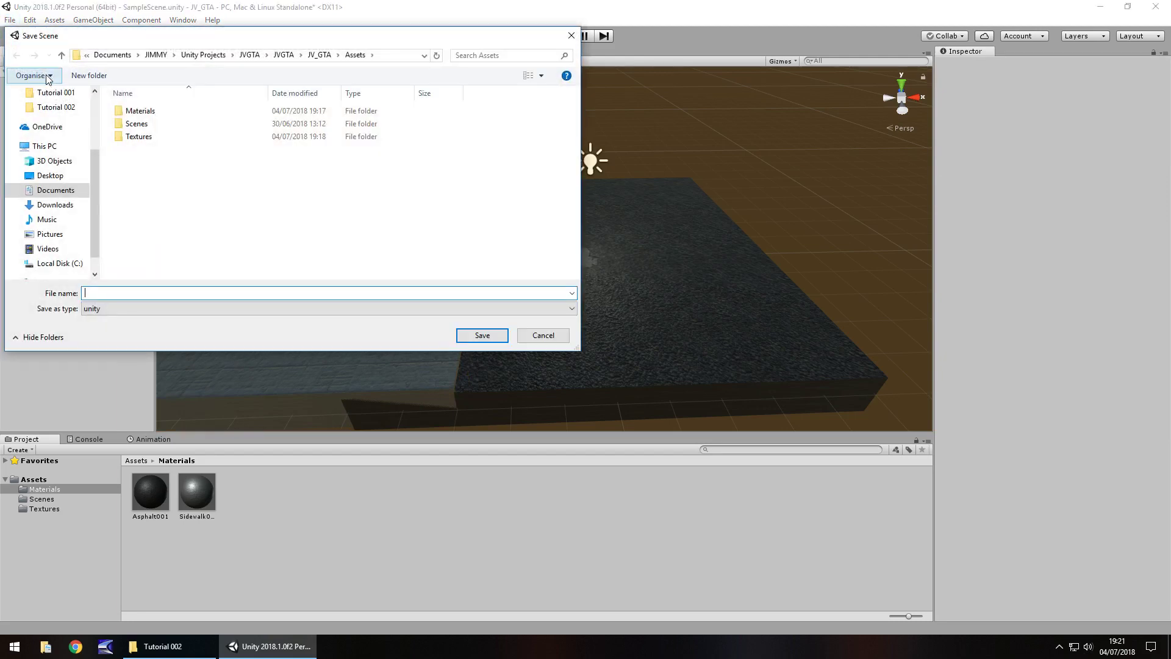
pyautogui.doubleClick(157, 127)
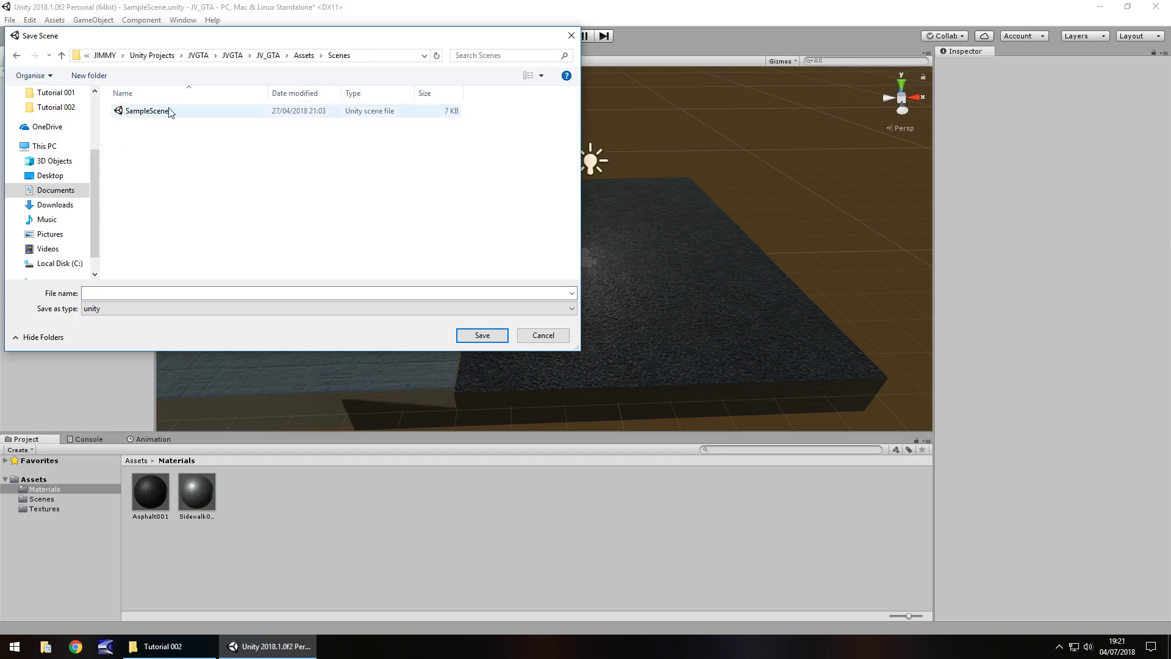
pyautogui.click(145, 292)
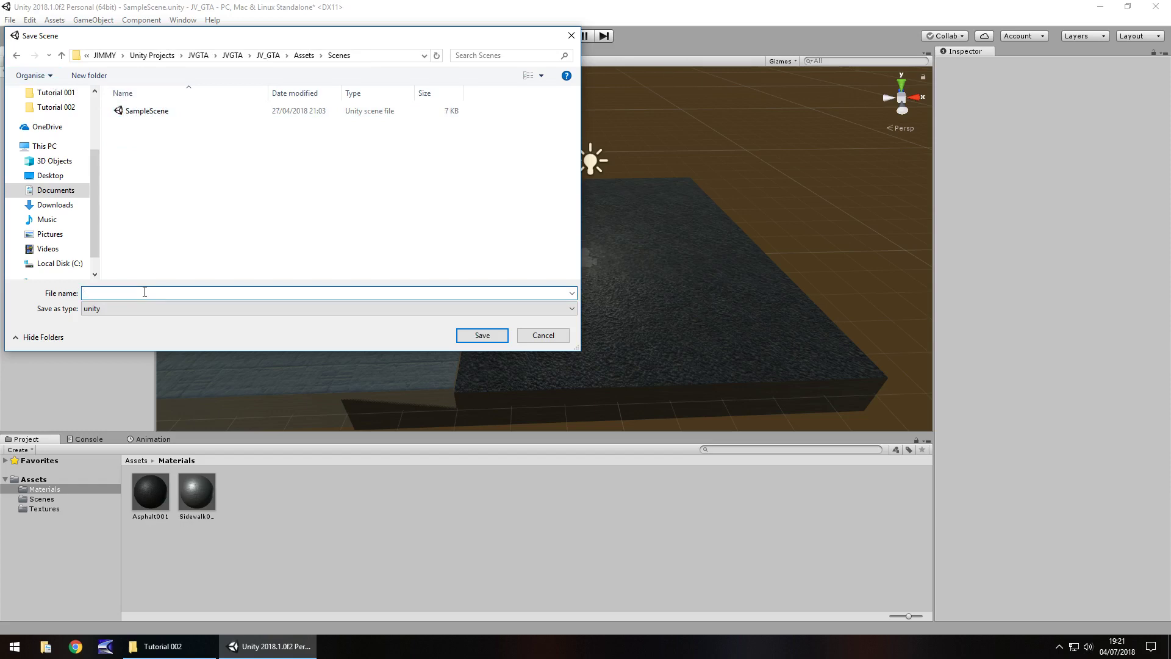
pyautogui.write('OpenWorld')
pyautogui.click(481, 335)
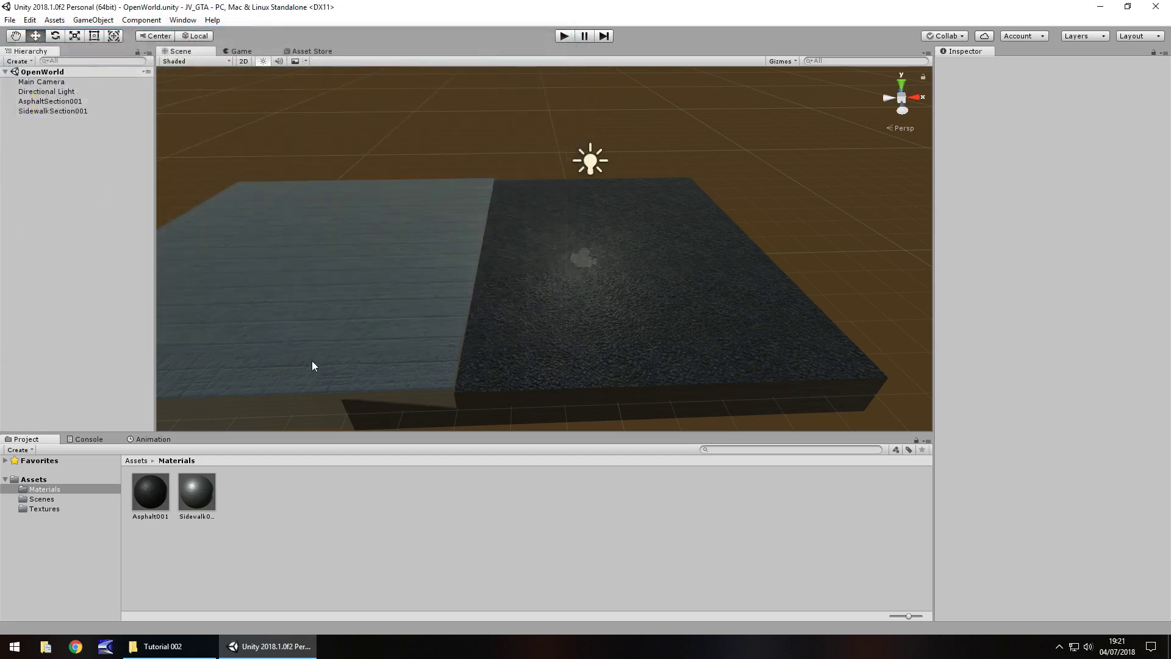
# Check the Scenes folder for OpenWorld, then return to the Assets root folders.
pyautogui.click(47, 499)
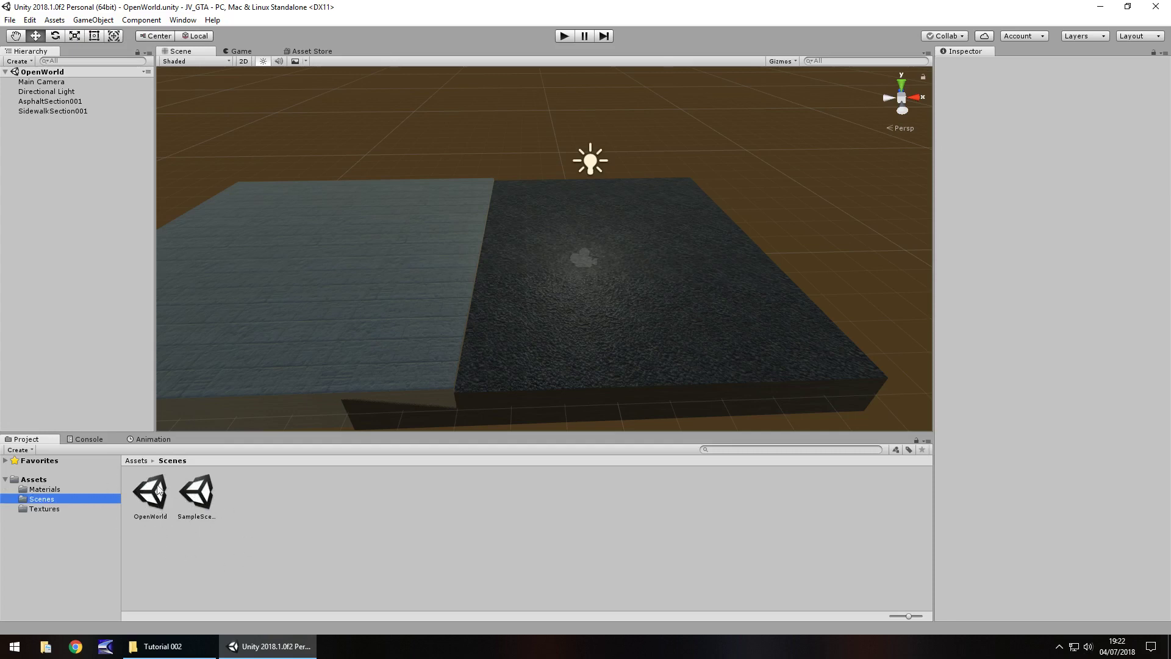
pyautogui.click(44, 480)
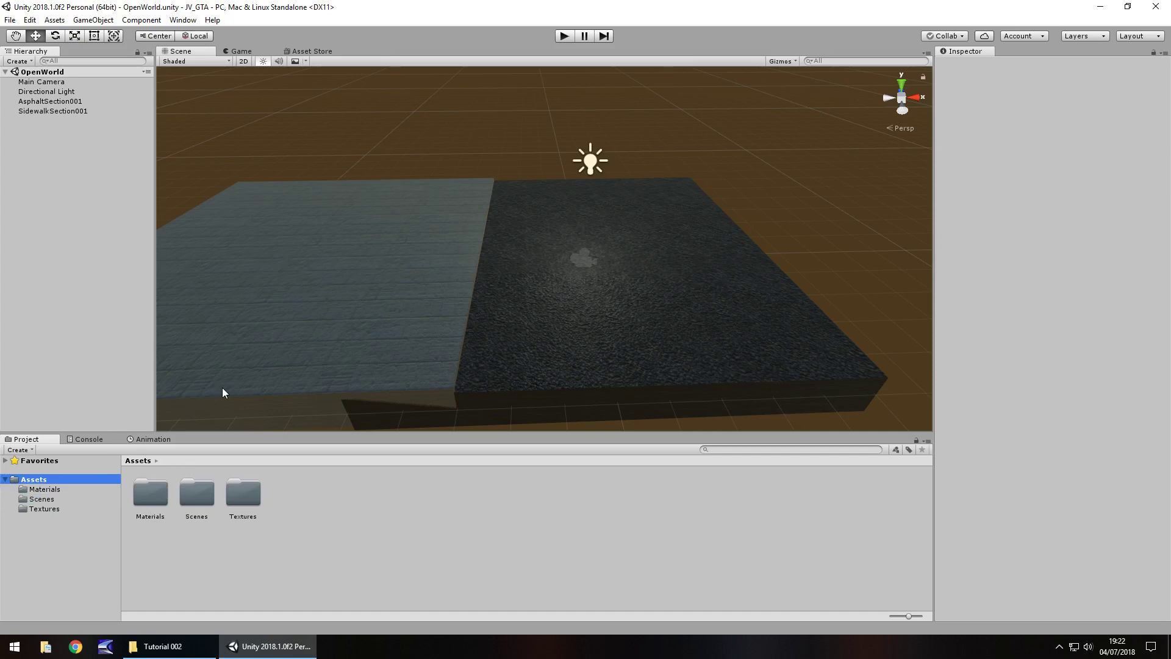